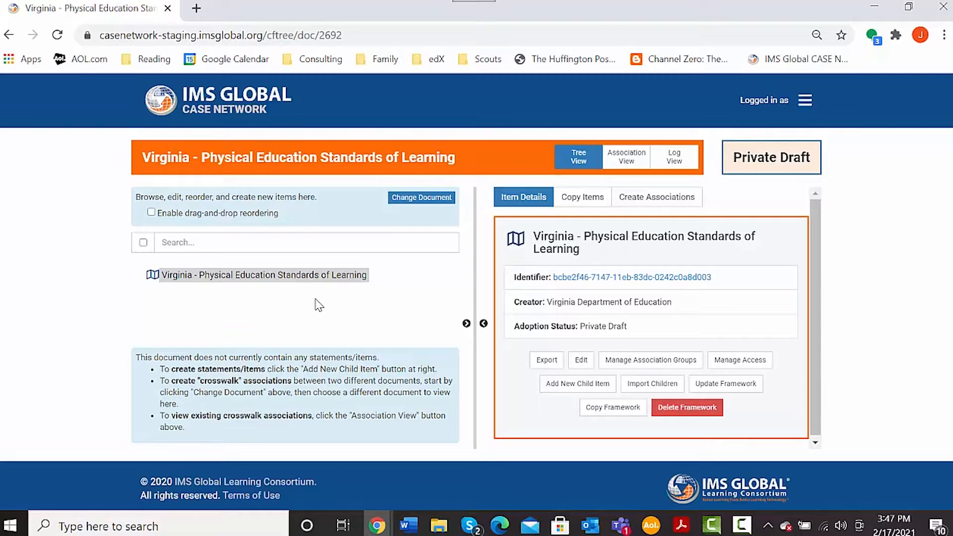
key(alt+Tab)
key(alt+Tab)
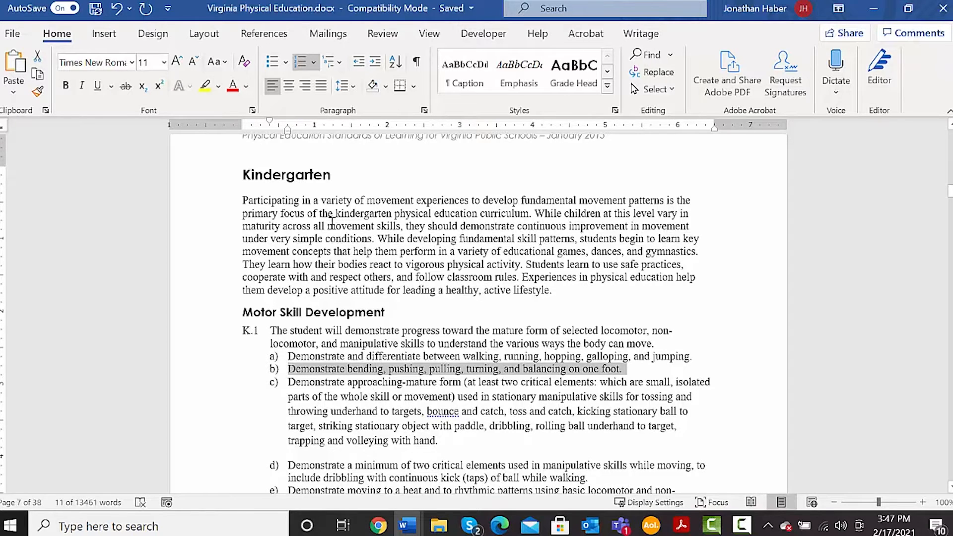
key(alt+Tab)
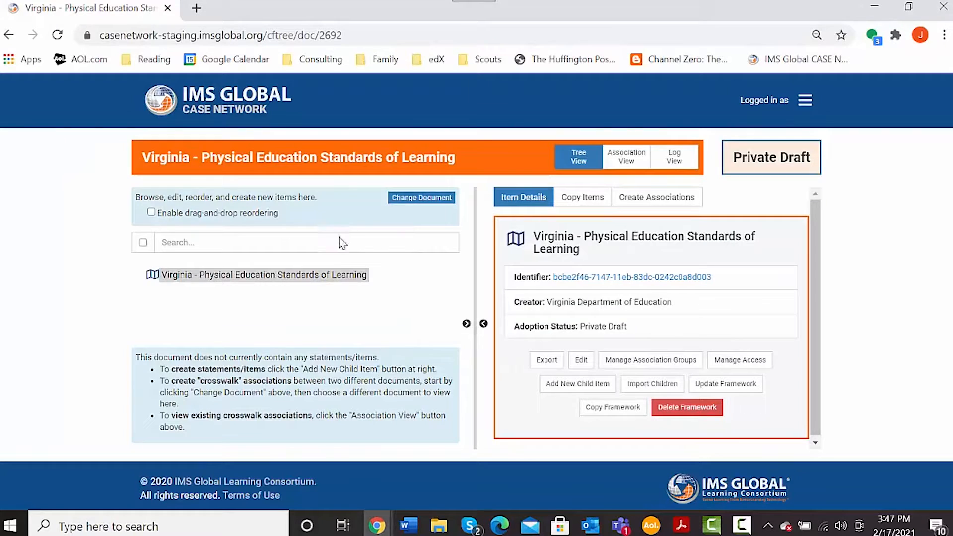
Start a new child item under the Virginia framework and copy the "Kindergarten" heading from the Word document into its full statement
click(242, 280)
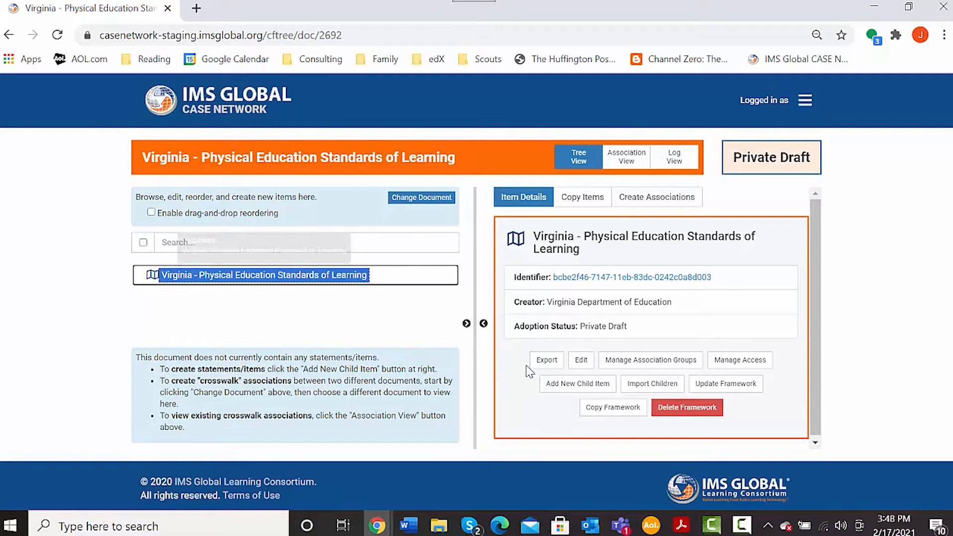
click(583, 384)
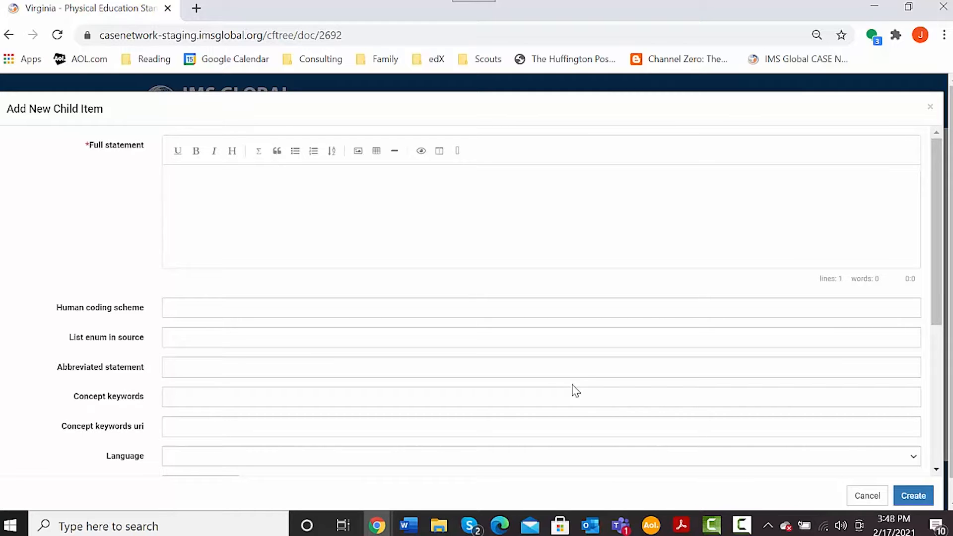
key(alt+Tab)
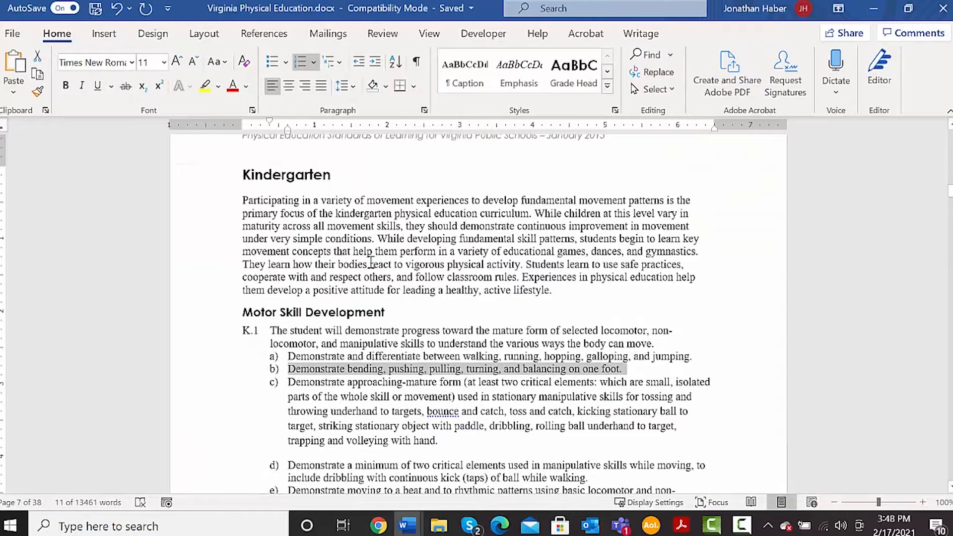
double_click(279, 175)
key(ctrl+c)
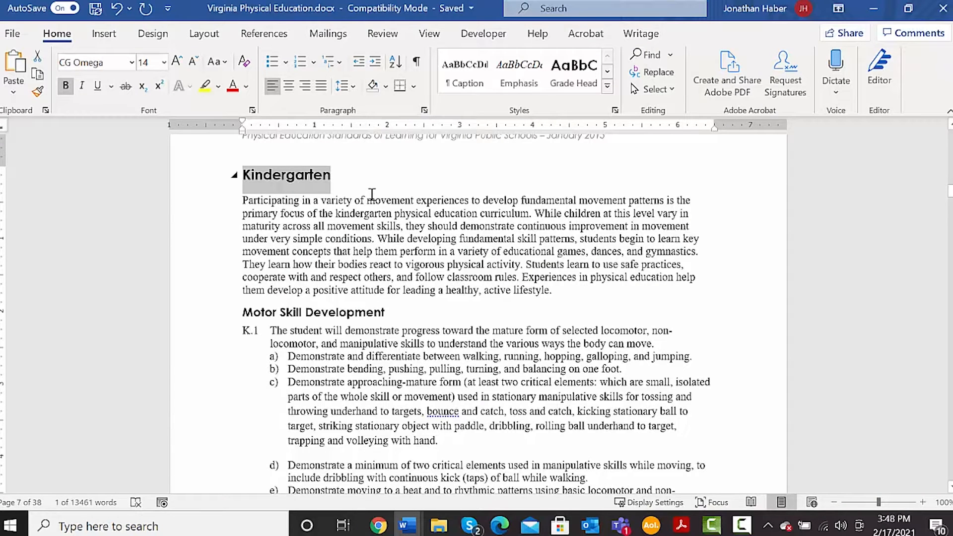
key(alt+Tab)
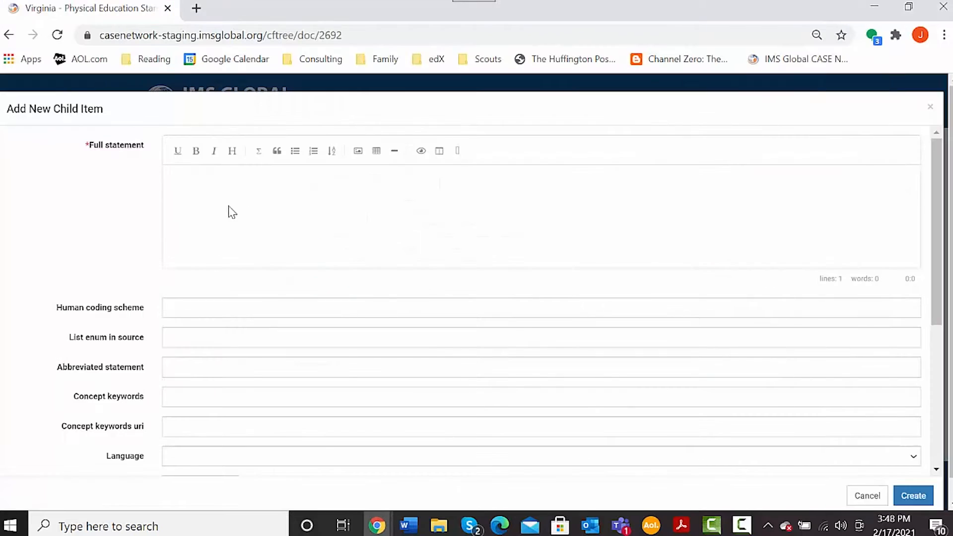
click(223, 199)
key(ctrl+v)
Set the Kindergarten item's language to English and its education level to KG - Kindergarten
scroll(263, 202, down, 5)
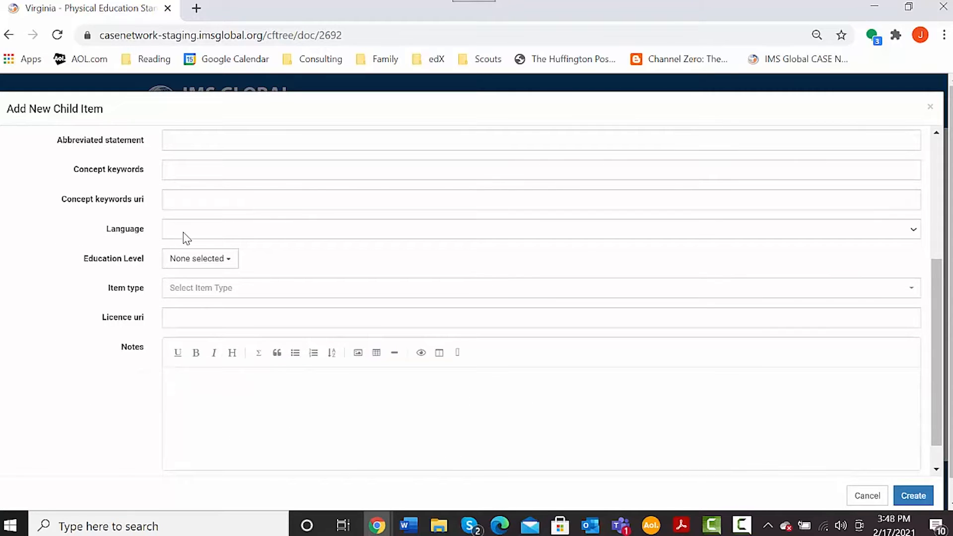
click(185, 239)
click(191, 256)
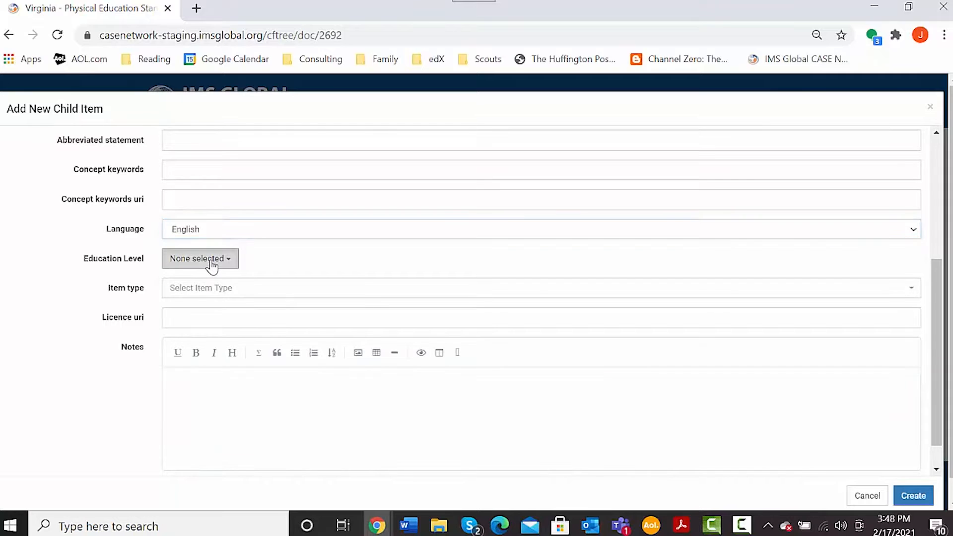
click(214, 259)
click(191, 351)
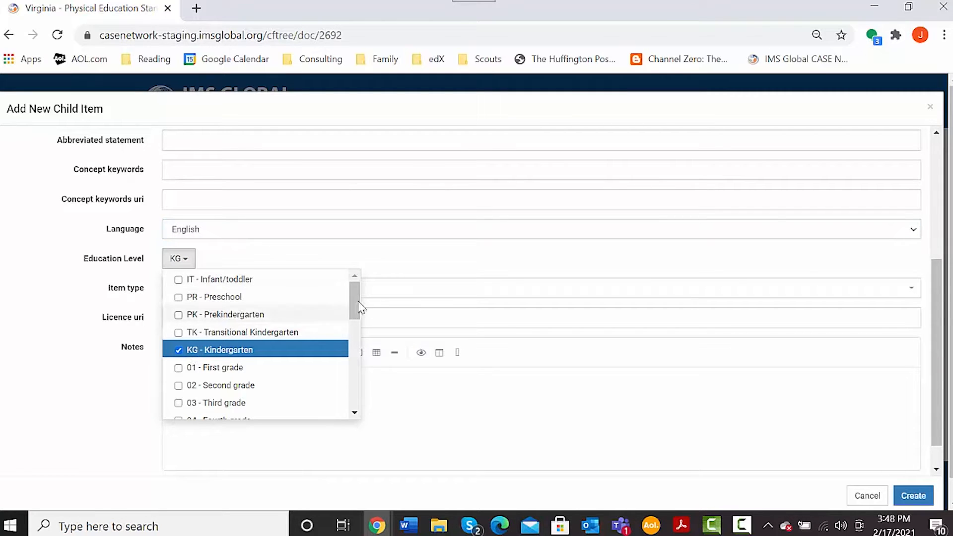
Set the Kindergarten item's type to Grade Level and create the item
click(377, 297)
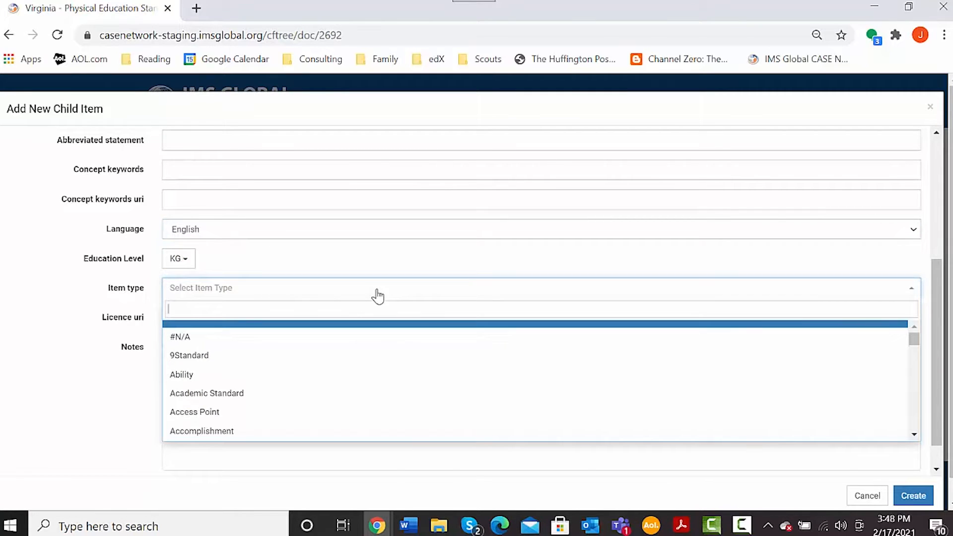
text(Grade Le)
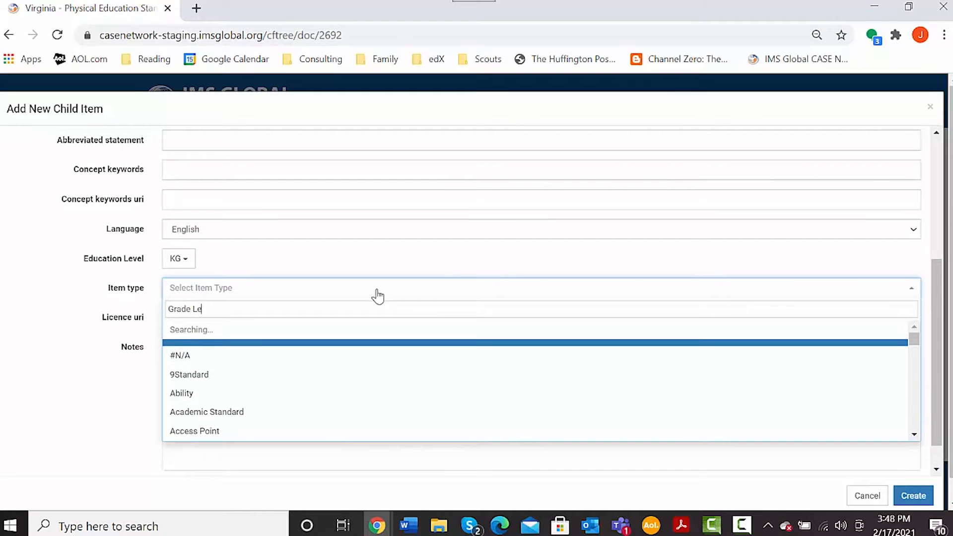
text(vel)
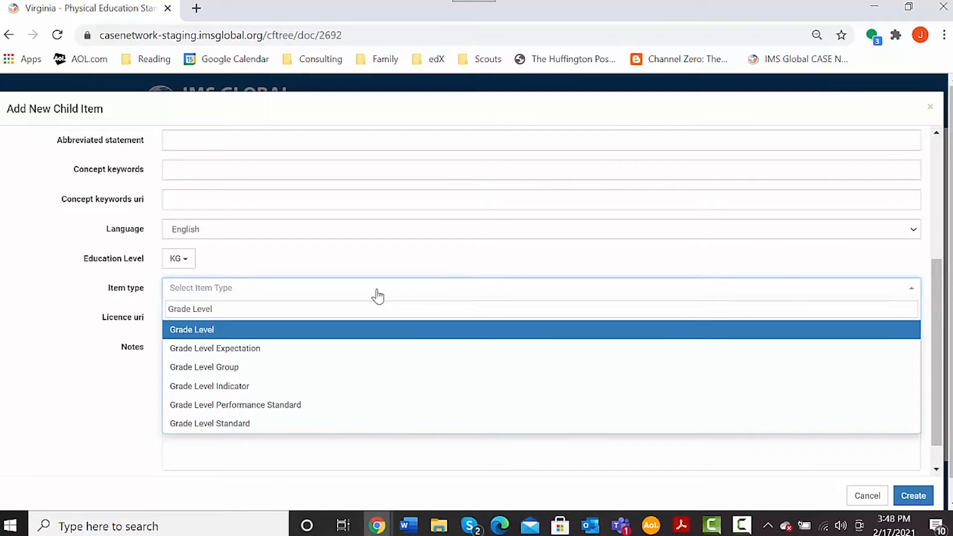
click(246, 336)
scroll(334, 308, up, 5)
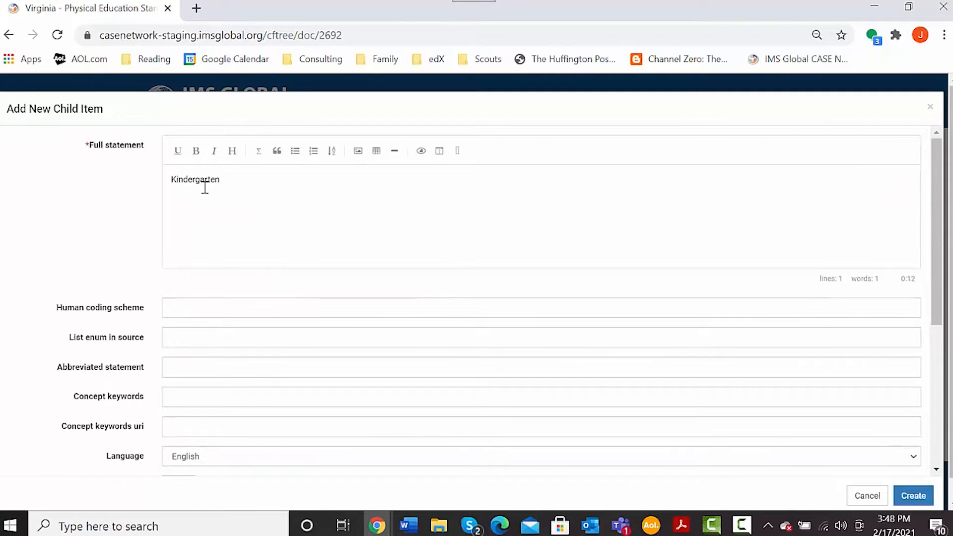
scroll(202, 185, down, 3)
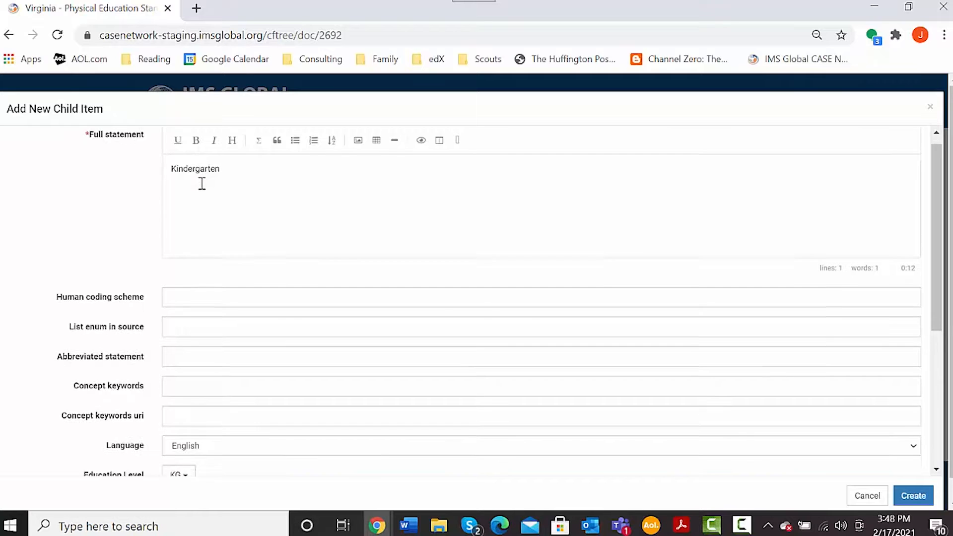
click(909, 496)
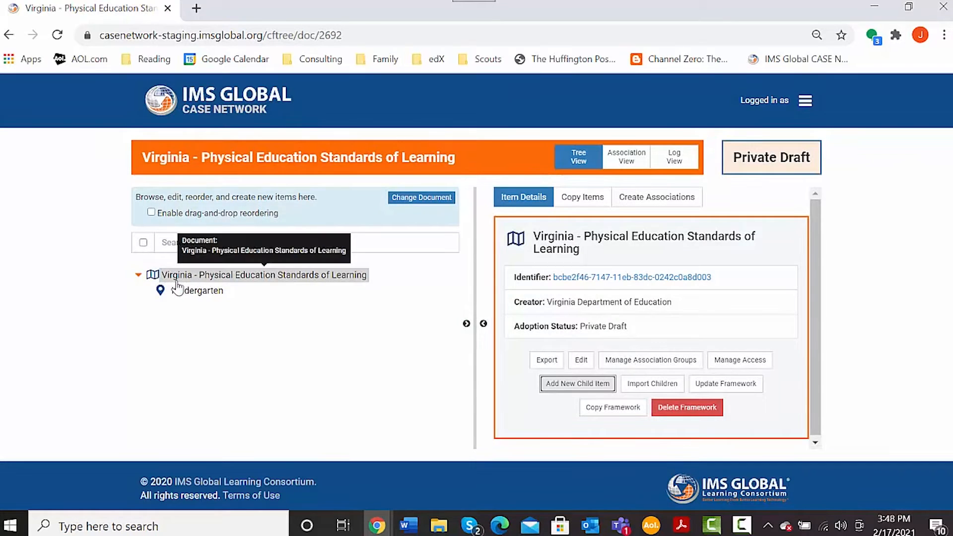
Make the Kindergarten item a parent and open the form for a new child item under it
click(193, 292)
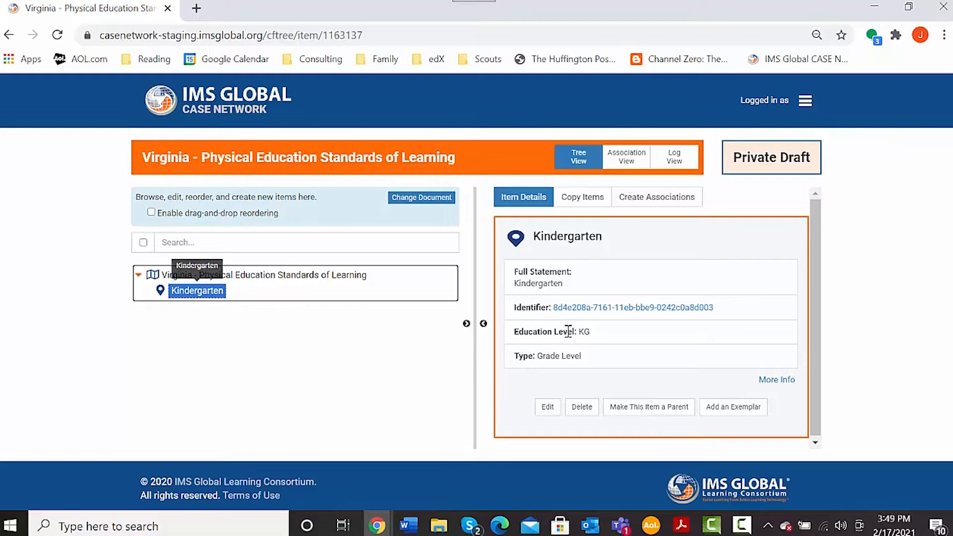
click(655, 408)
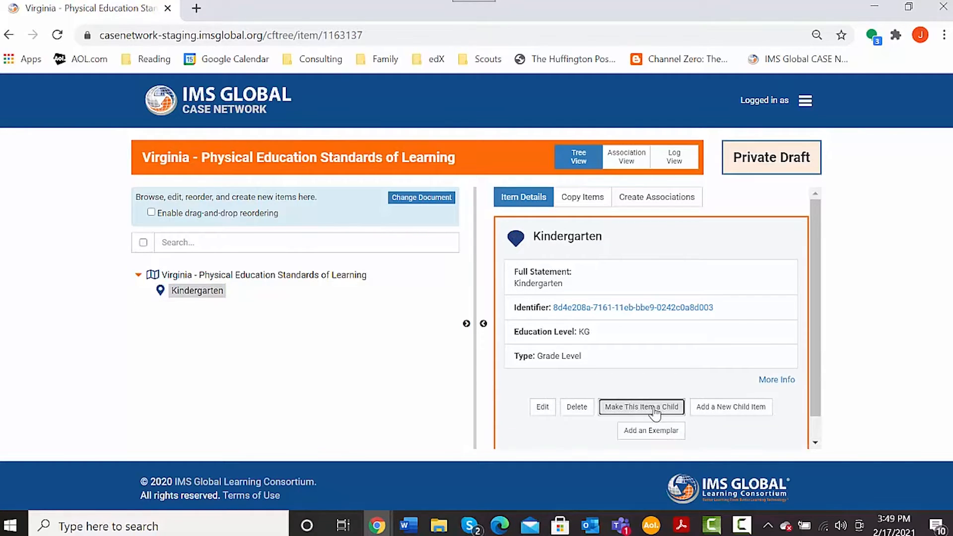
click(723, 409)
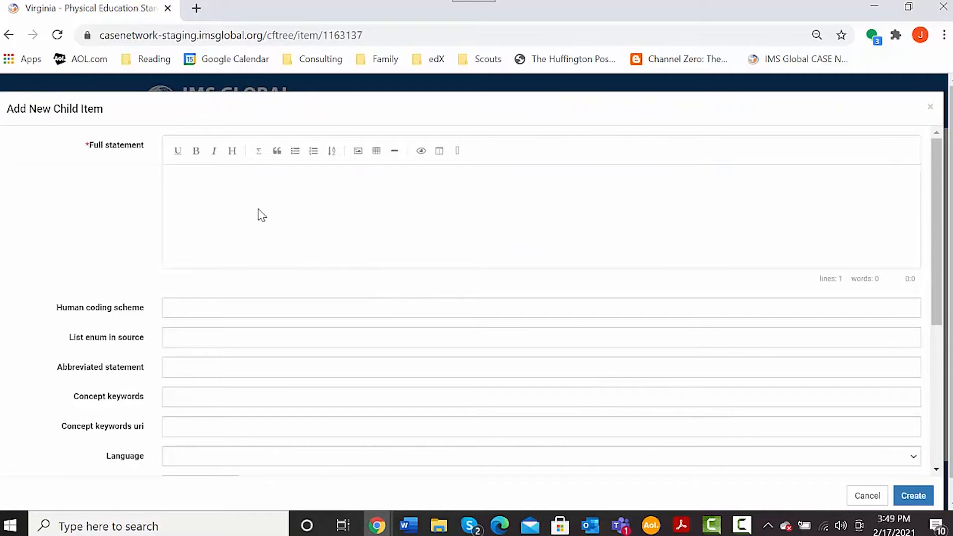
Copy the "Motor Skill Development" heading from the Word document into the new child item's full statement
key(alt+Tab)
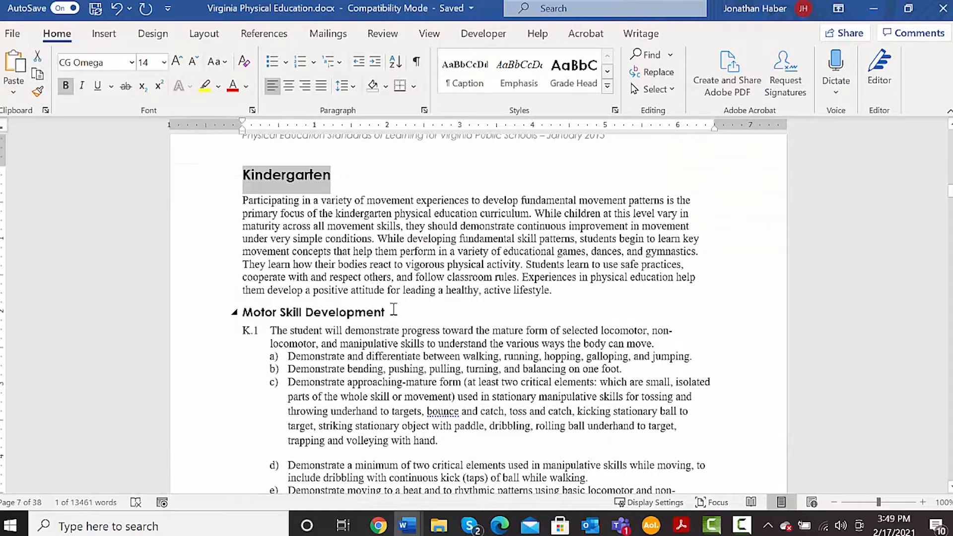
drag(395, 312, 242, 313)
key(ctrl+c)
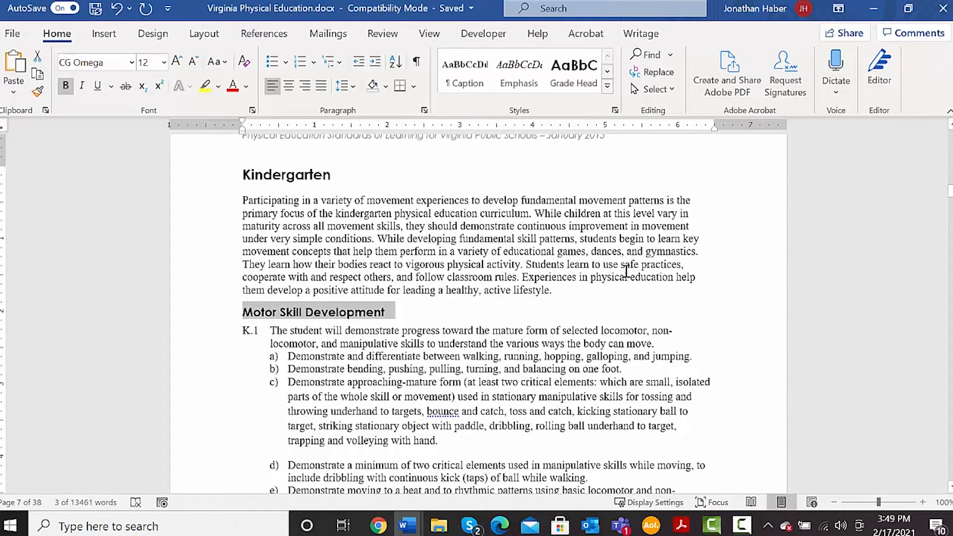
key(alt+Tab)
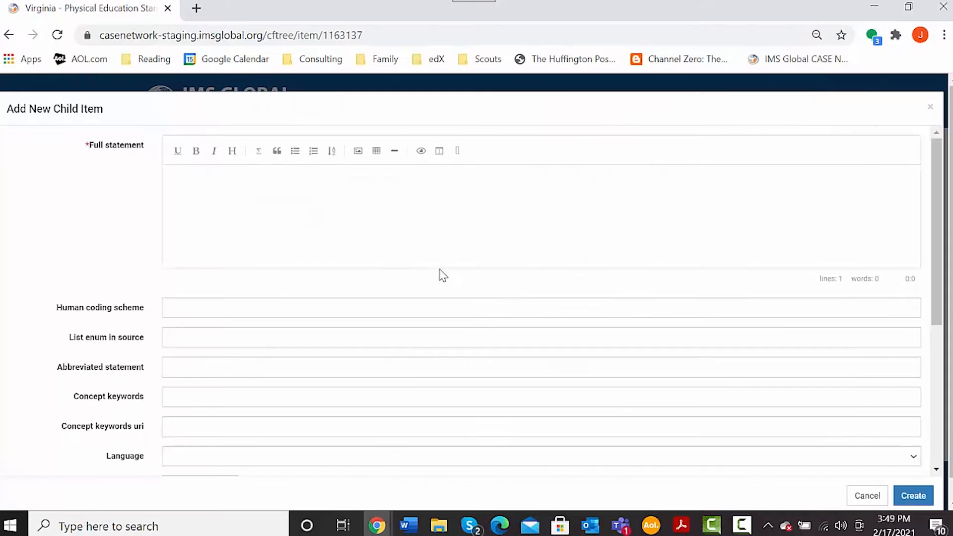
key(ctrl+v)
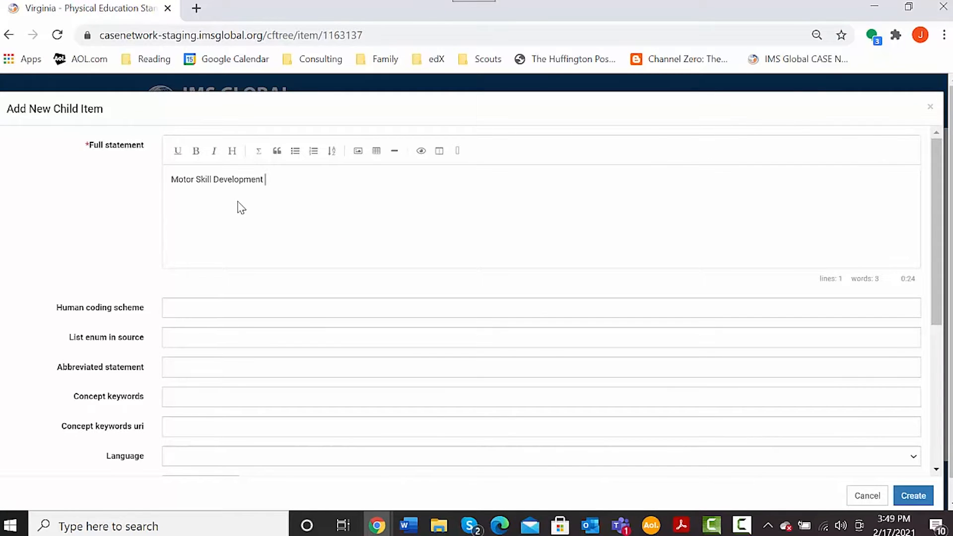
Set the Motor Skill Development item's language to English and its education level to KG - Kindergarten
scroll(240, 213, down, 5)
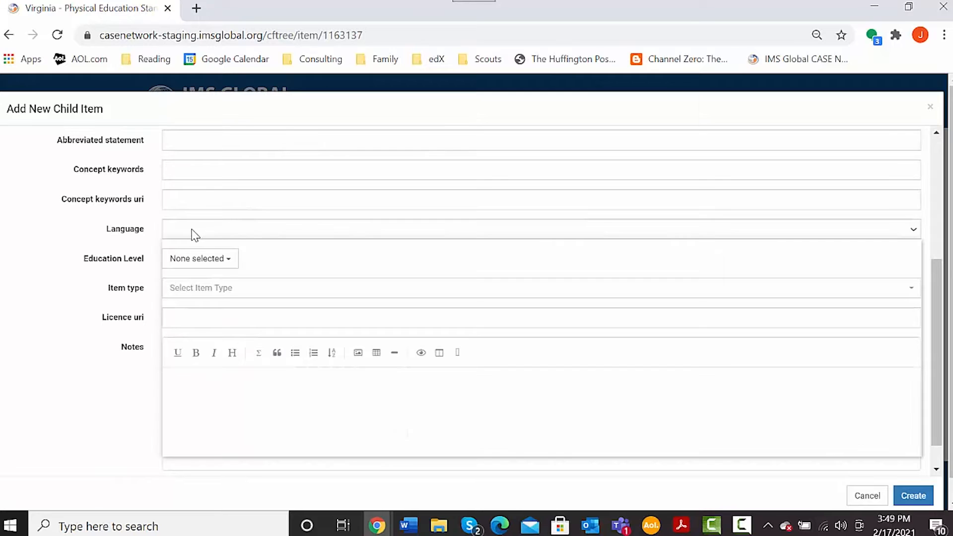
click(192, 231)
click(187, 249)
click(186, 262)
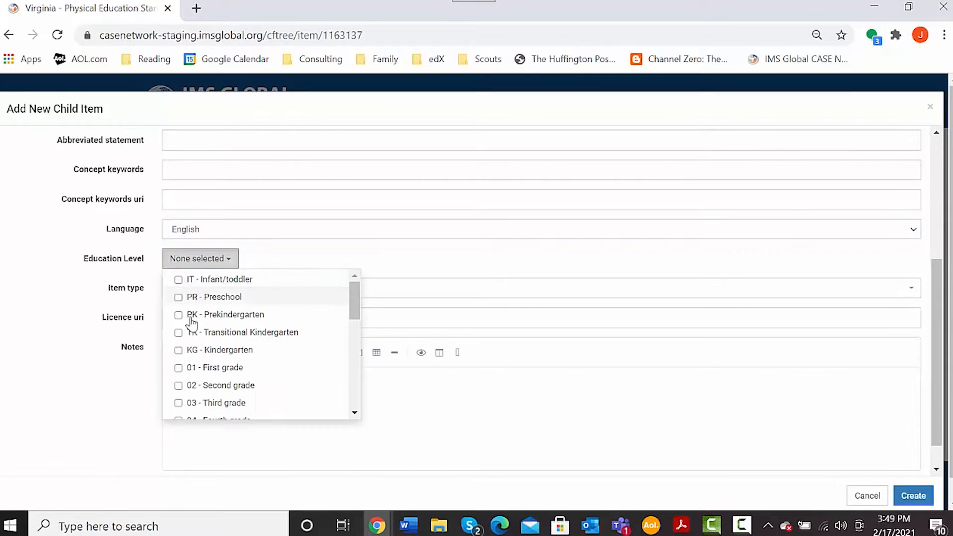
click(199, 349)
Set the Motor Skill Development item's type to Strand and create the item
click(393, 293)
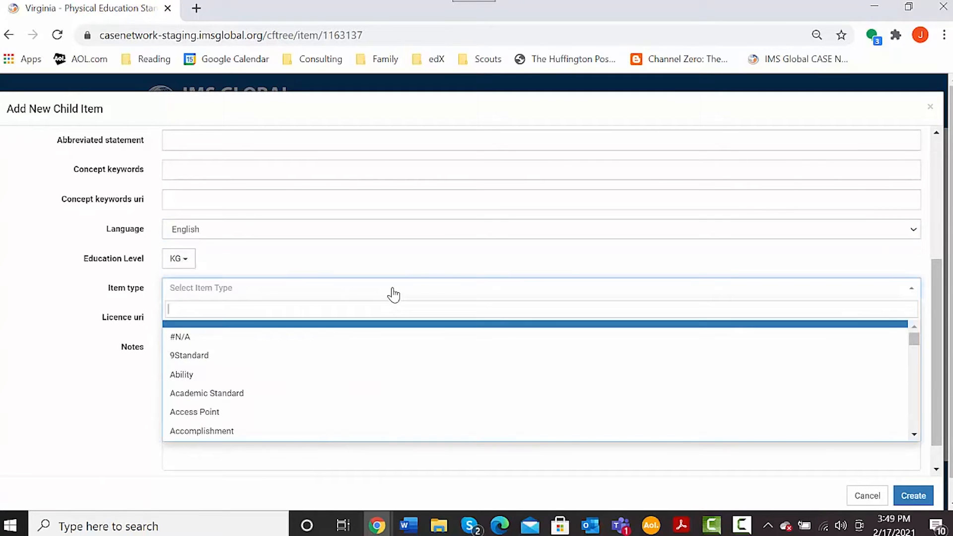
text(Strand)
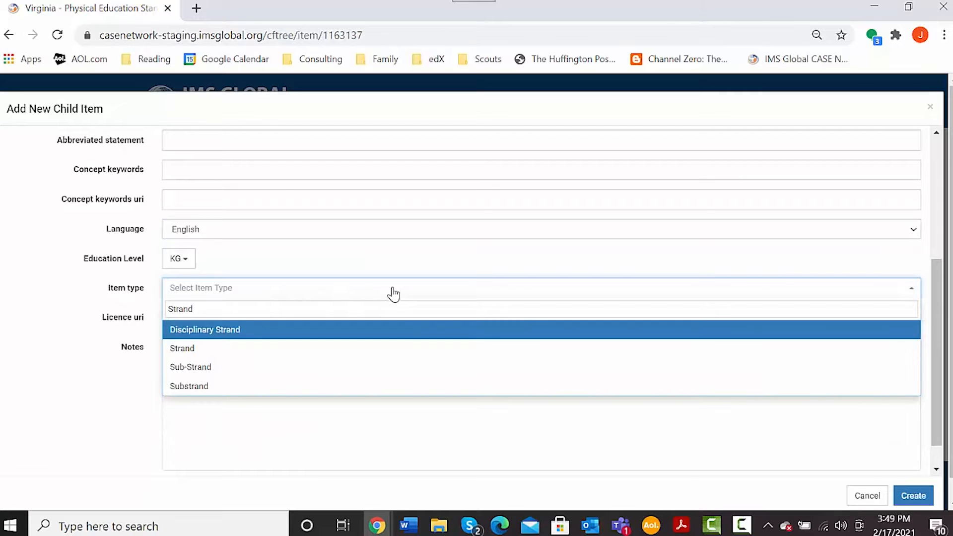
click(247, 347)
click(913, 495)
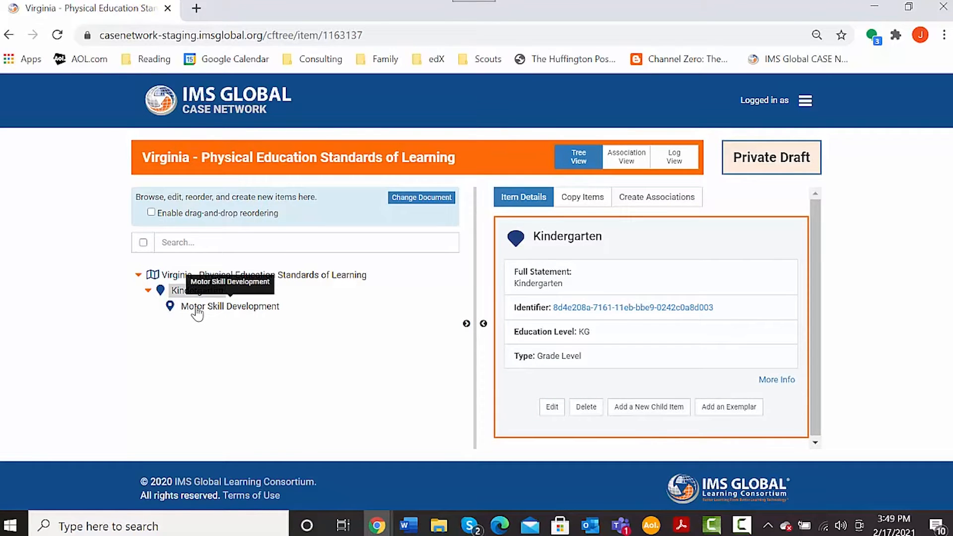
Make the Motor Skill Development item a parent and open the form for a new child item under it
click(197, 309)
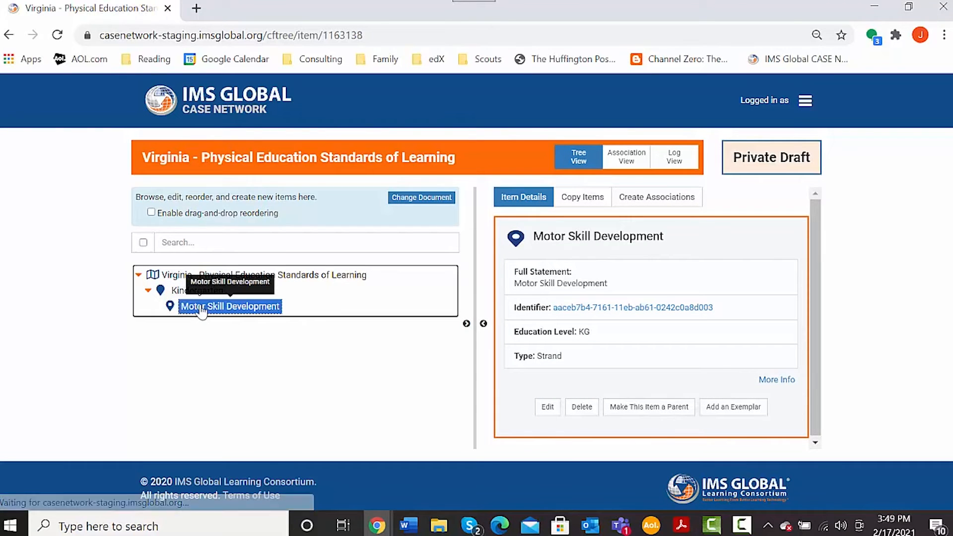
click(625, 410)
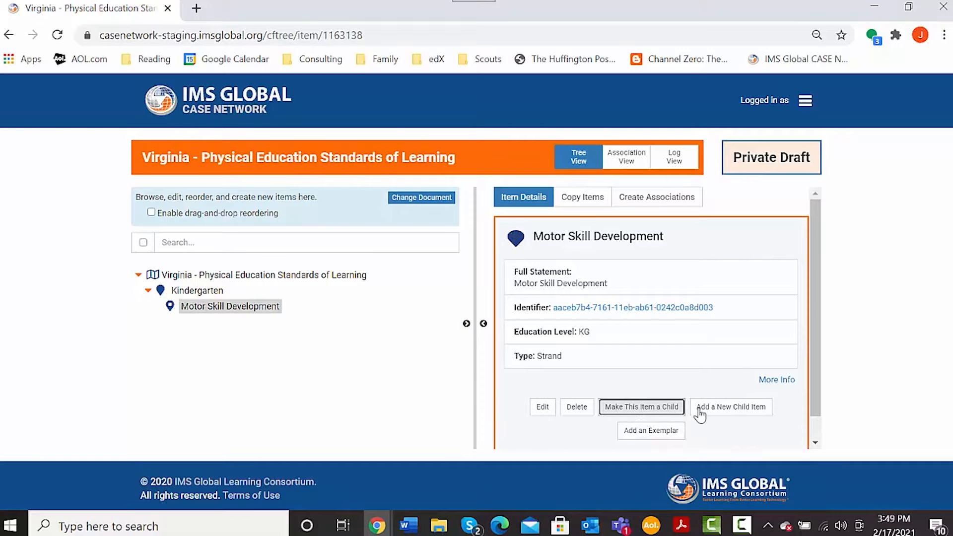
click(720, 407)
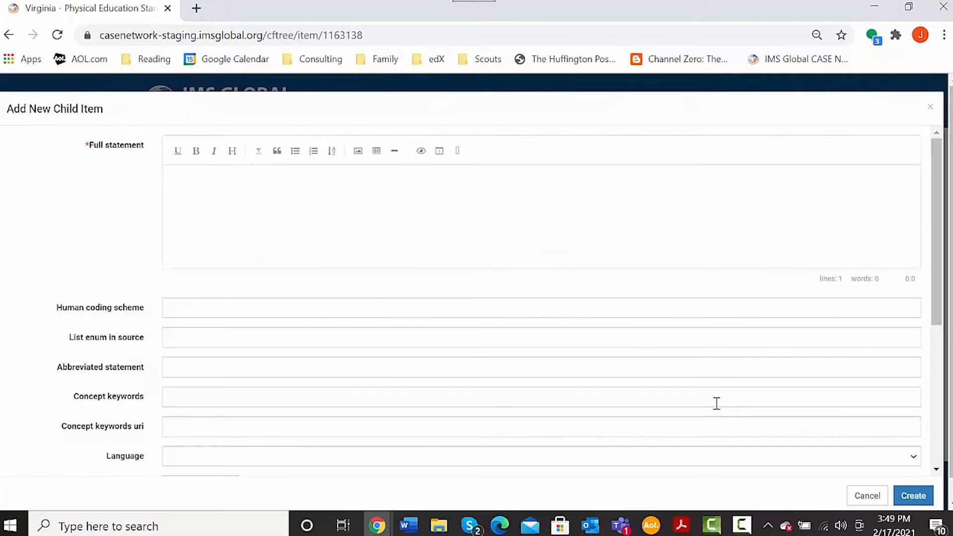
Copy the K.1 standard's text from the Word document into the new item's full statement and set its human coding scheme to K.1
key(alt+Tab)
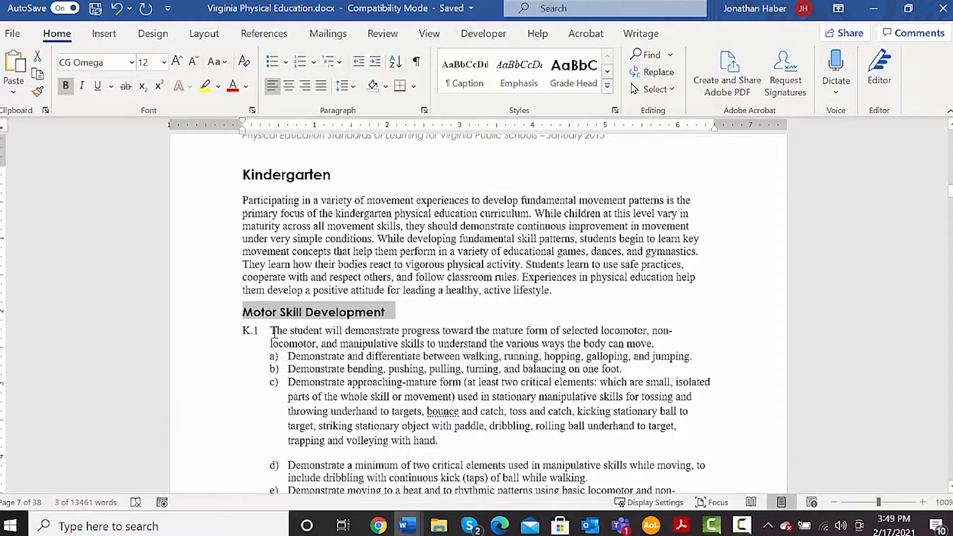
mouse_move(275, 331)
mouse_down()
mouse_move(503, 349)
mouse_move(665, 347)
mouse_up()
key(alt+Tab)
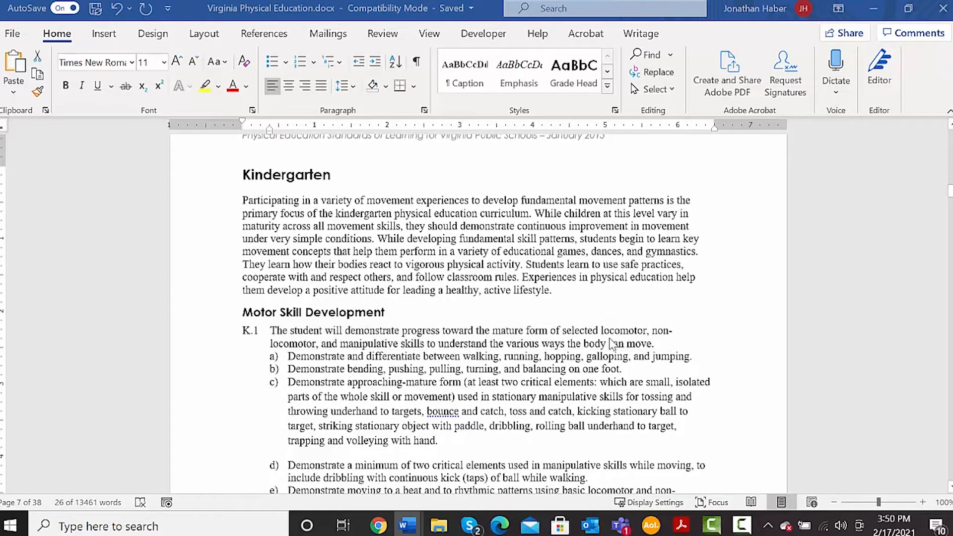
text(The student will demonstrate progress toward the mature form of selected locomotor, non- locomotor, and manipulative skills to understand the various ways the body can move.)
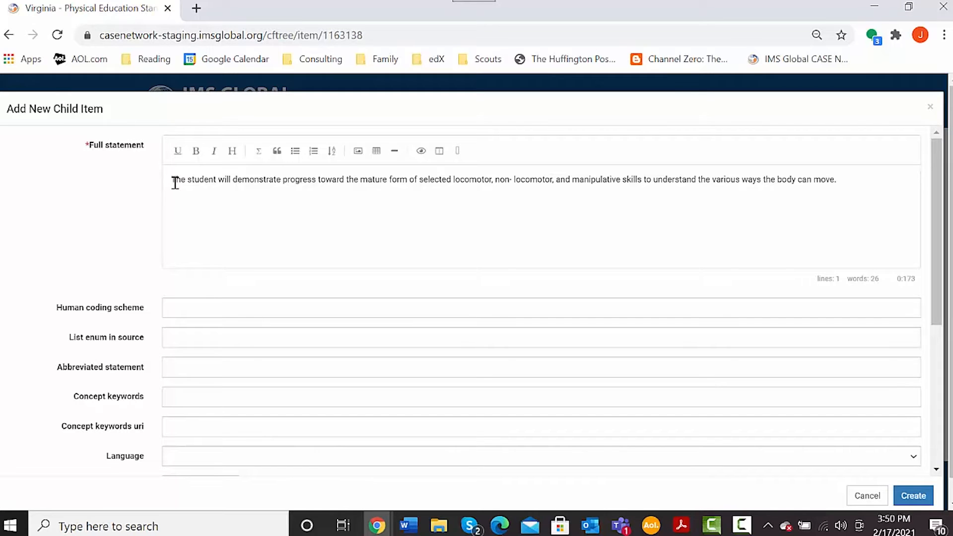
click(174, 308)
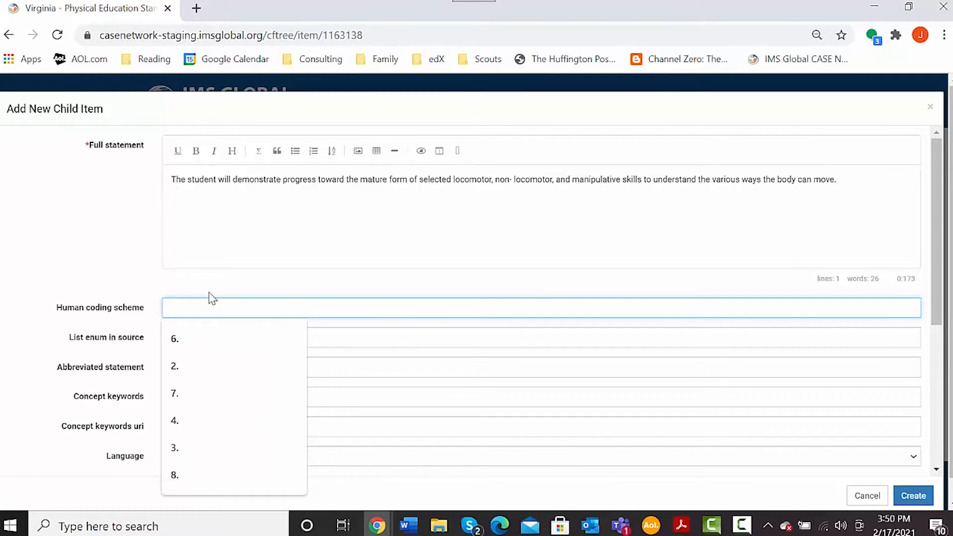
text(K.1)
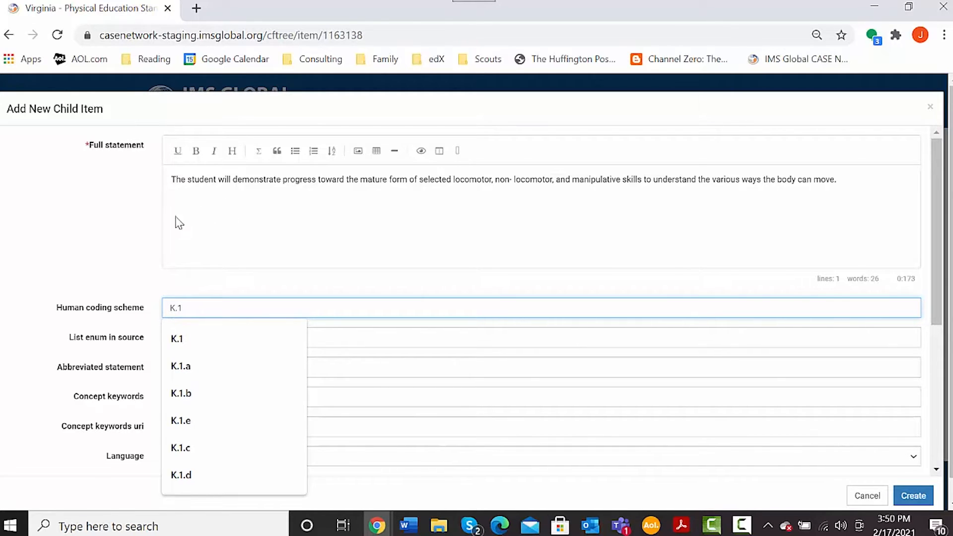
click(132, 234)
Set the K.1 item's language to English and its education level to KG - Kindergarten
scroll(137, 243, down, 5)
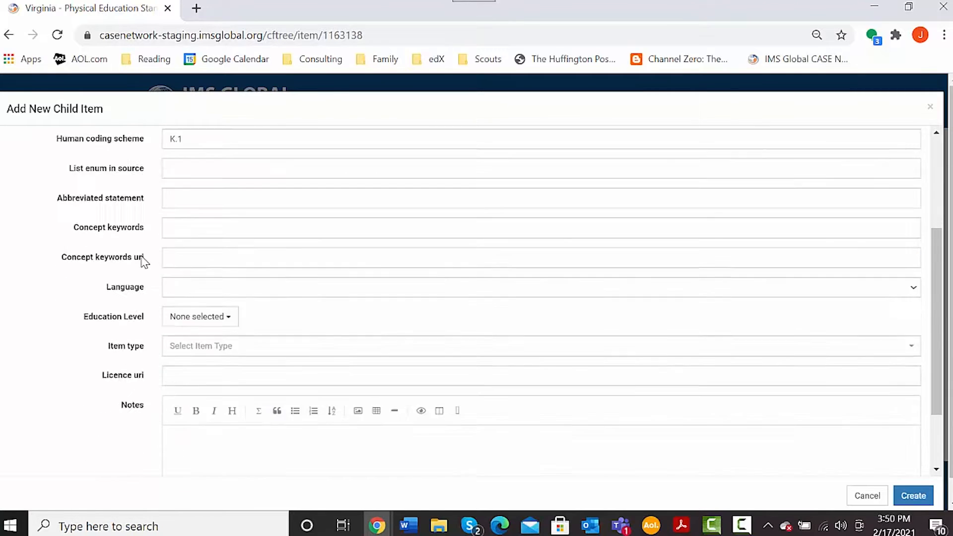
click(177, 233)
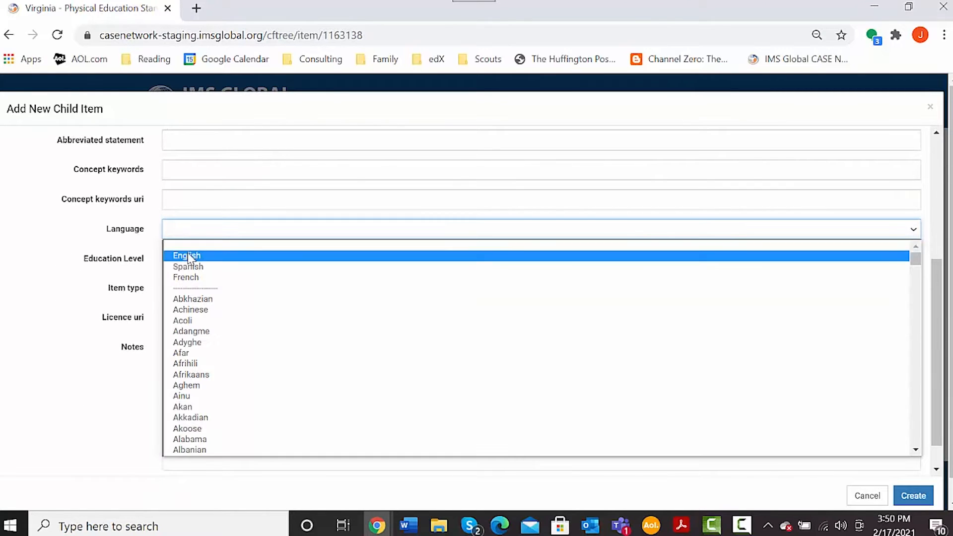
click(187, 254)
click(188, 263)
click(329, 349)
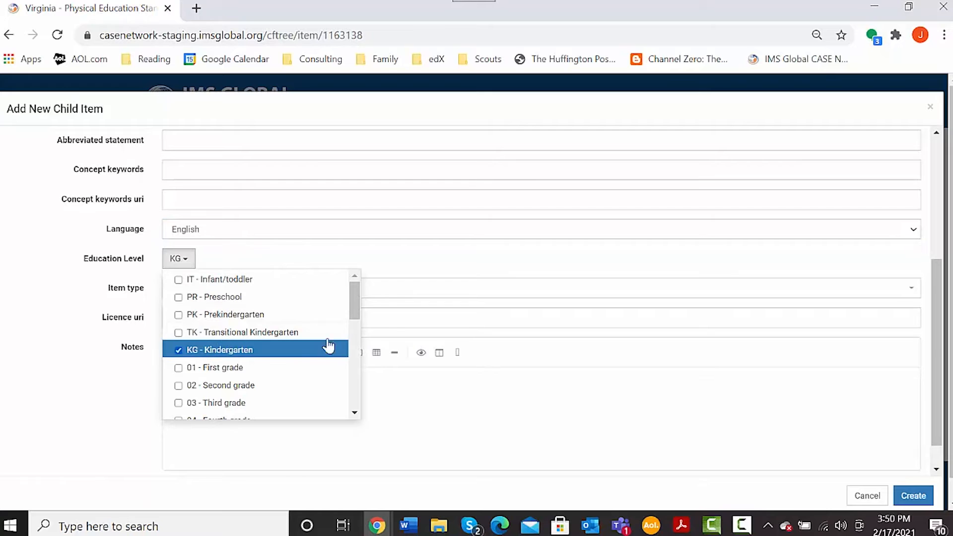
Set the K.1 item's type to Standard and create the item under Motor Skill Development
click(394, 291)
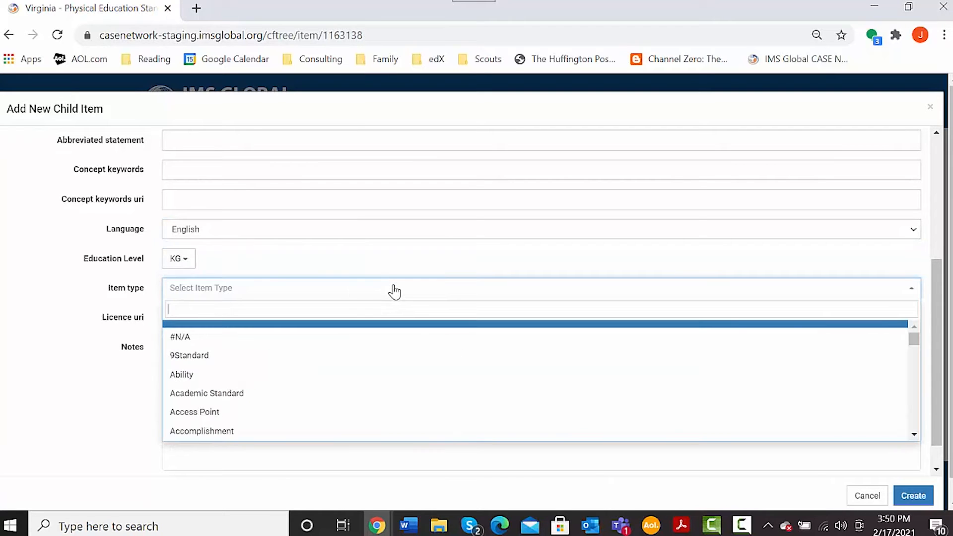
text(Standard)
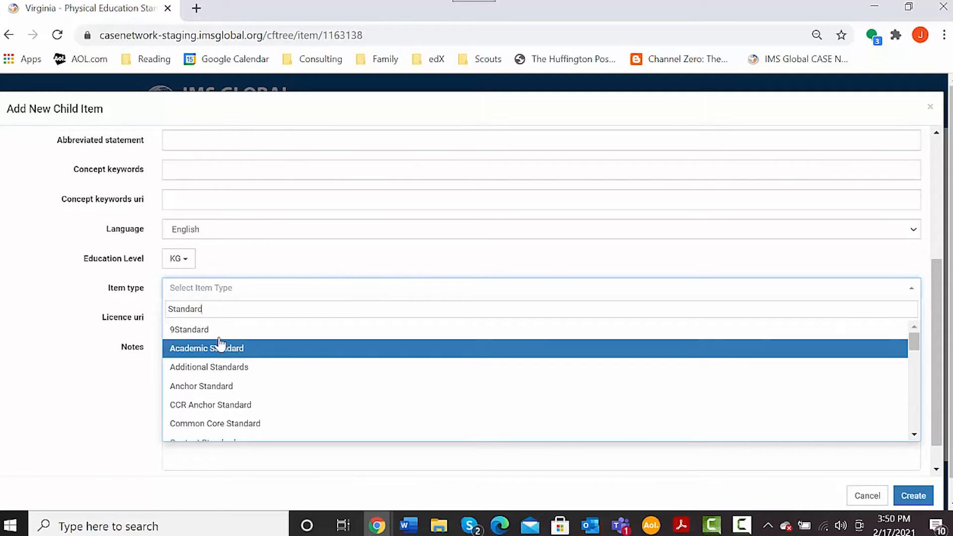
scroll(256, 375, down, 5)
scroll(256, 375, down, 3)
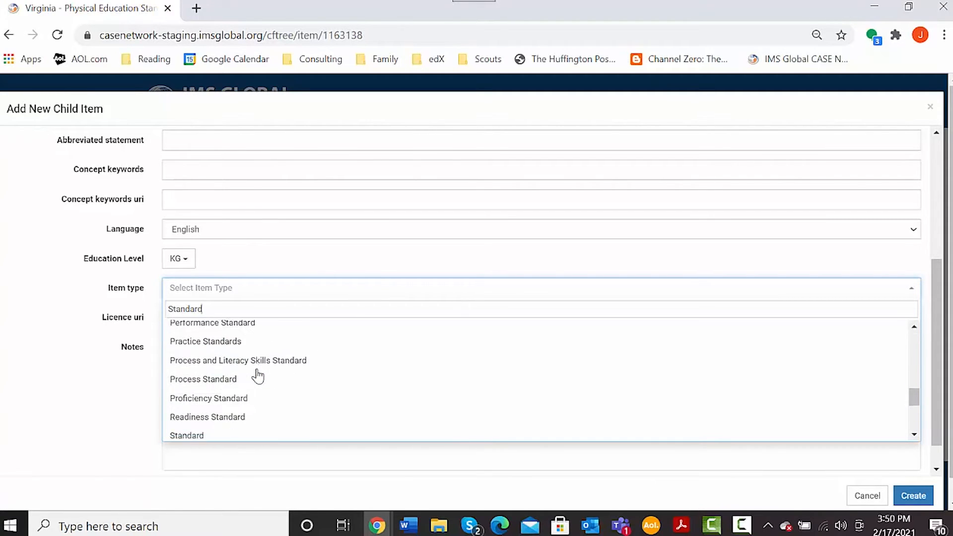
click(214, 366)
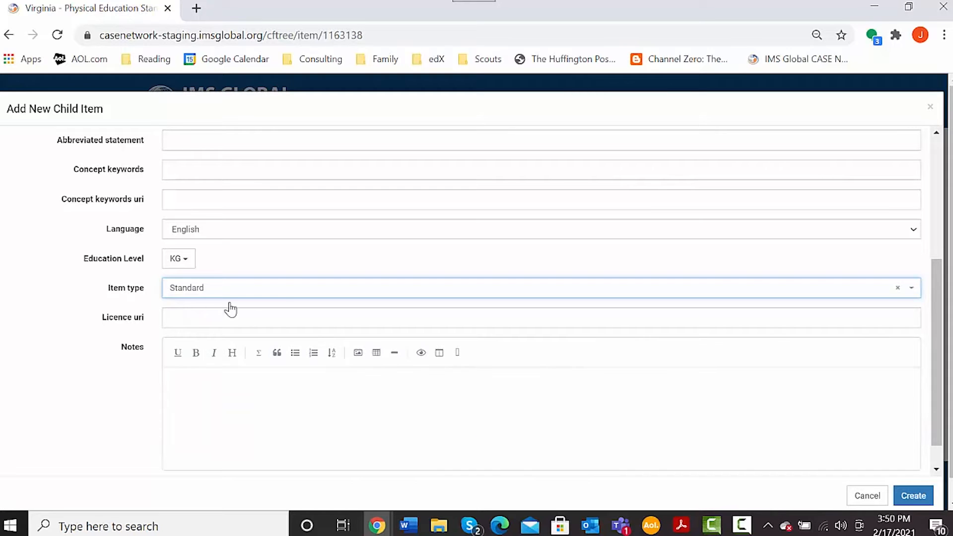
click(913, 498)
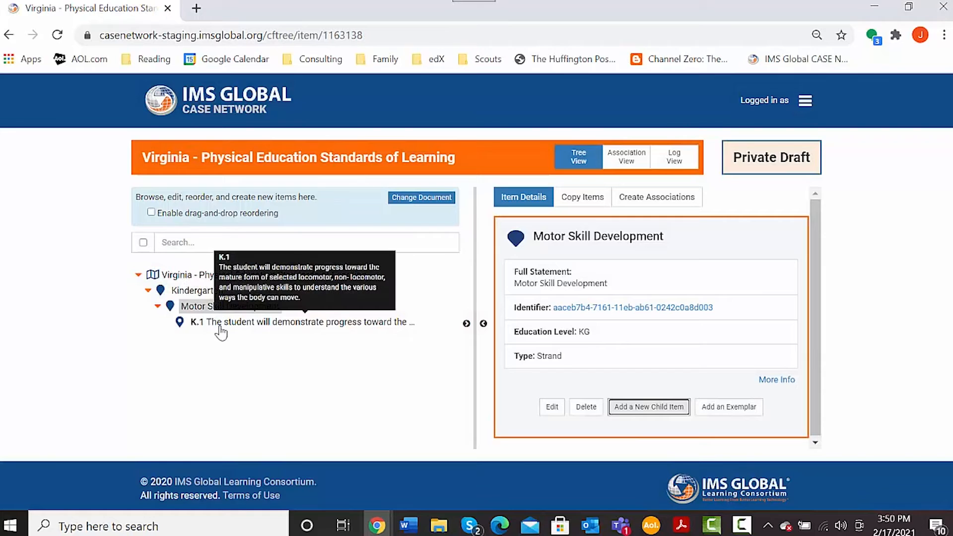
Make the K.1 standard a parent and open the form for a new child item under it
click(226, 325)
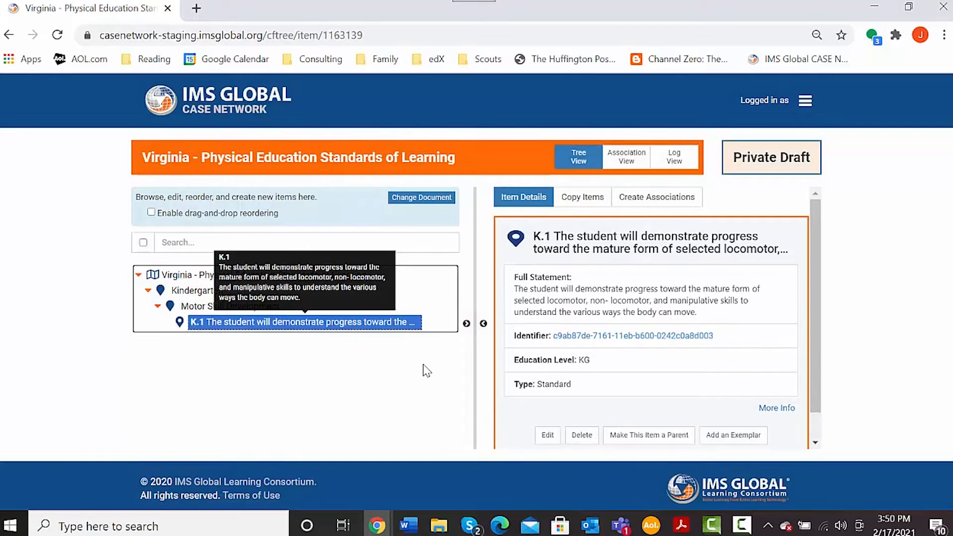
click(636, 437)
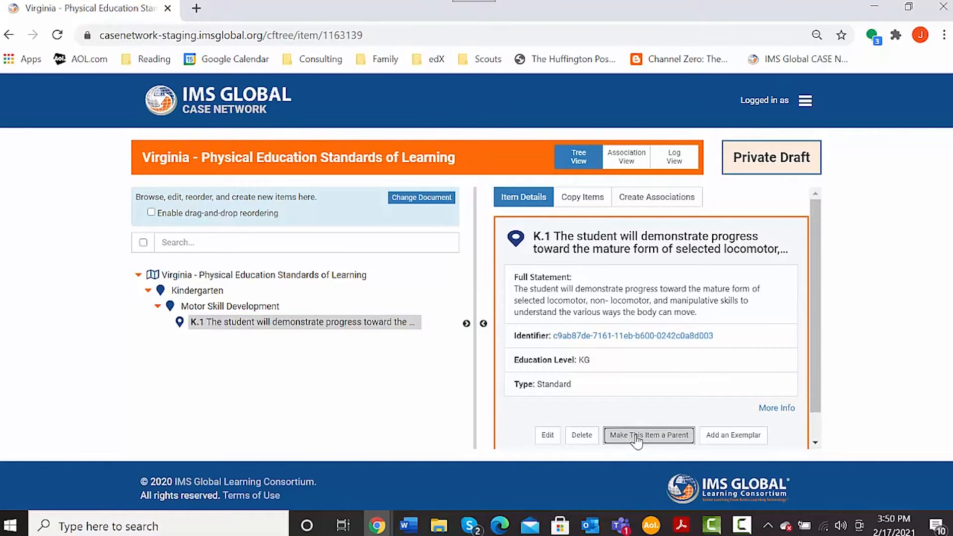
click(702, 436)
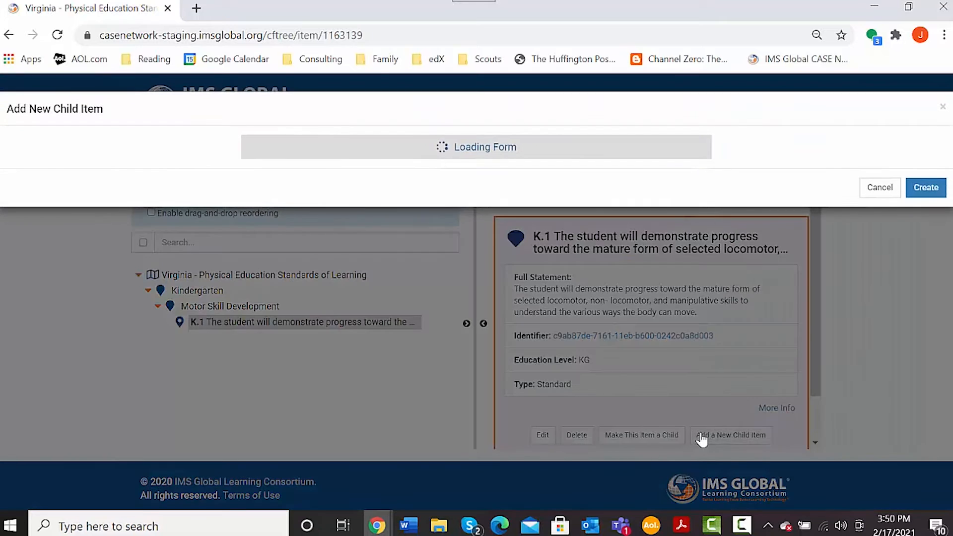
Copy sub-standard a) of K.1 from the Word document into the new child item's full statement, removing the "a)" prefix
key(alt+Tab)
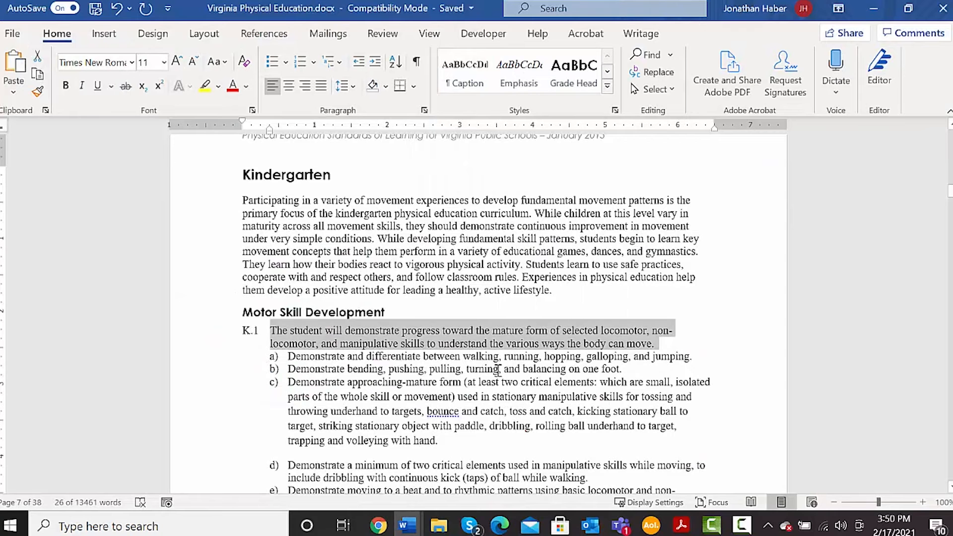
drag(288, 356, 705, 361)
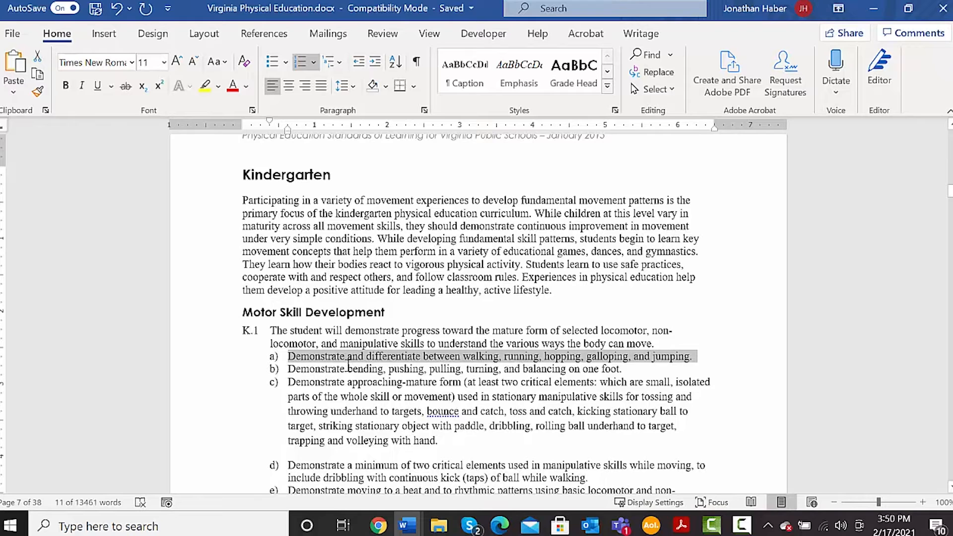
key(alt+Tab)
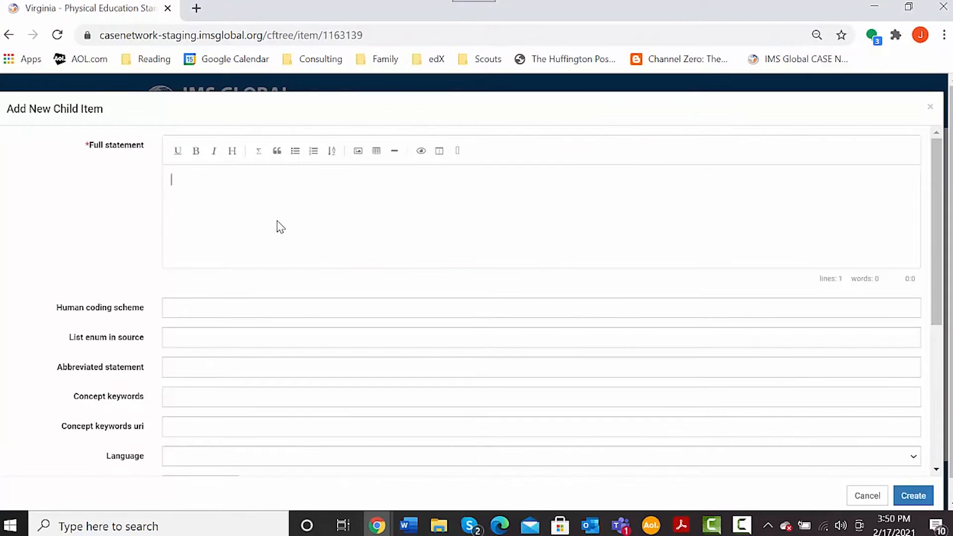
text(a) Demonstrate and differentiate between walking, running, hopping, galloping, and jumping.)
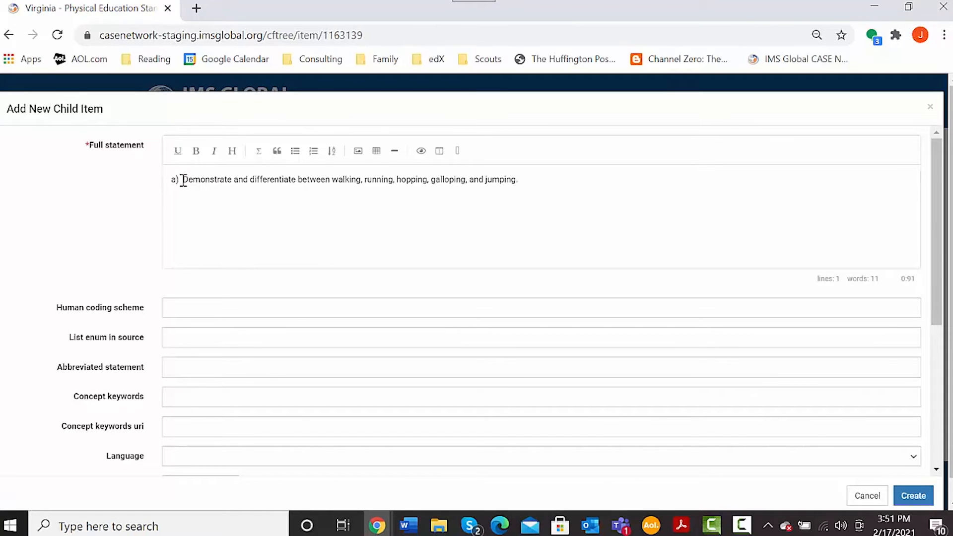
drag(184, 179, 160, 189)
key(BackSpace)
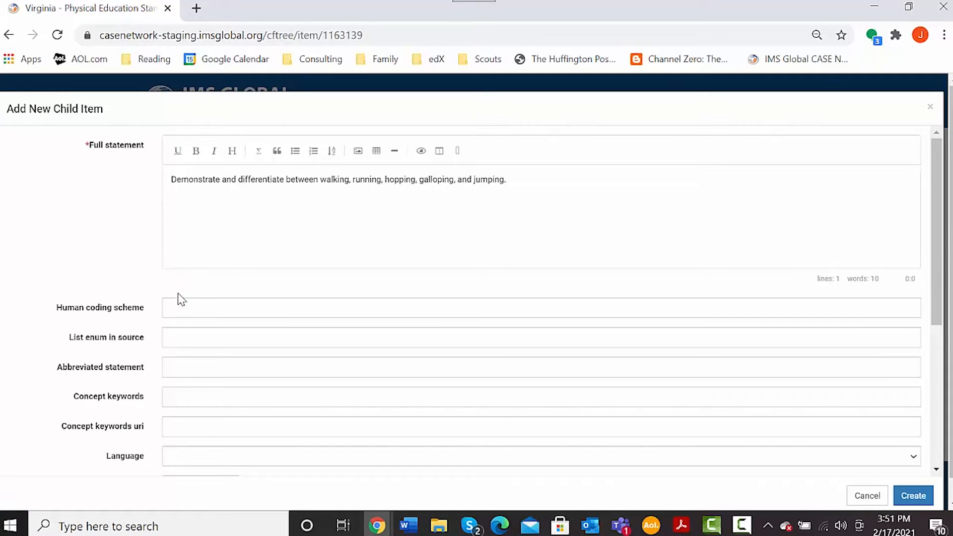
Set the new child item's human coding scheme to K.1.a
click(177, 308)
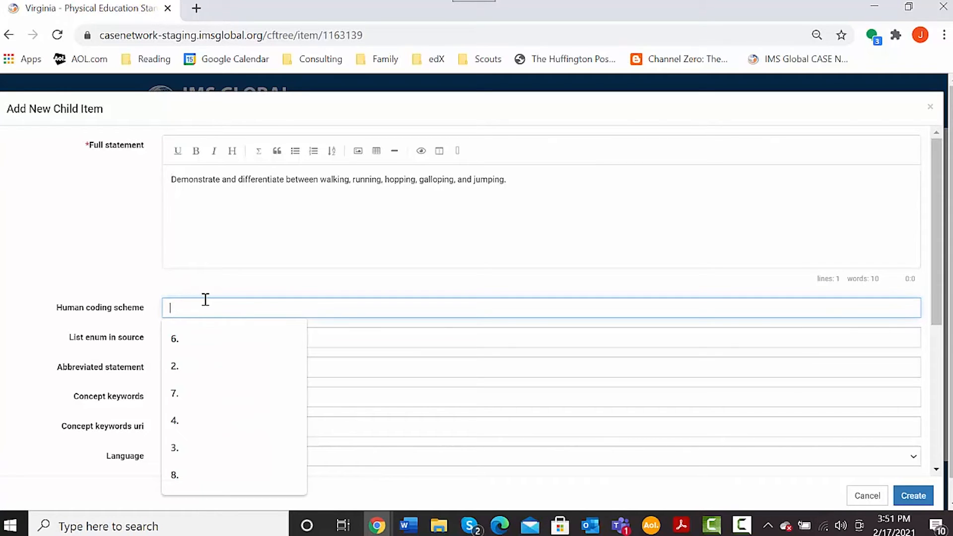
text(K)
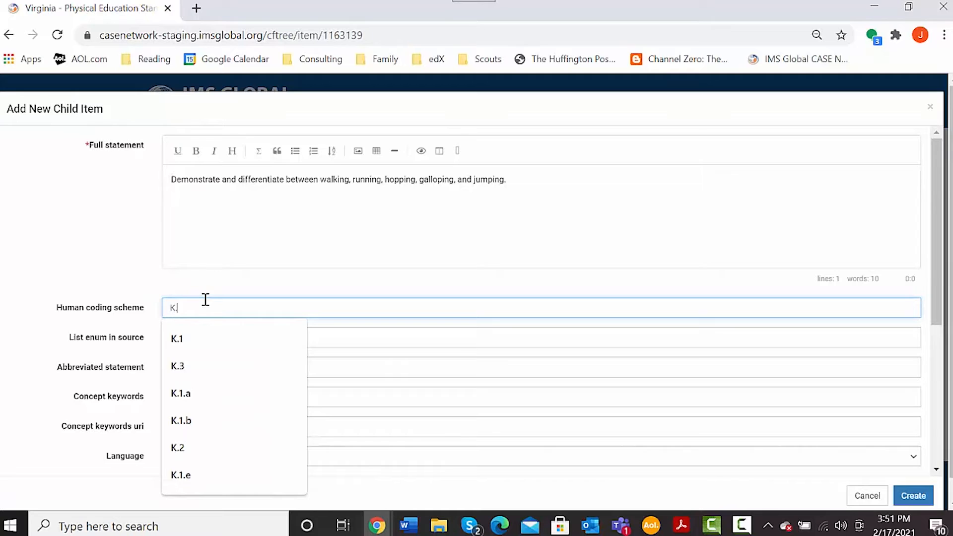
text(.1.a)
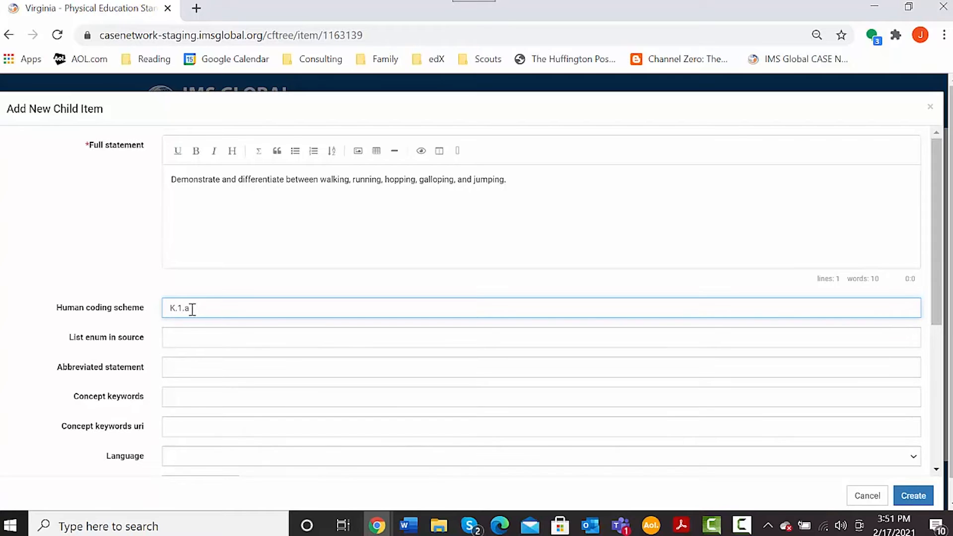
Set the K.1.a item's language to English and its education level to KG - Kindergarten
scroll(193, 306, down, 3)
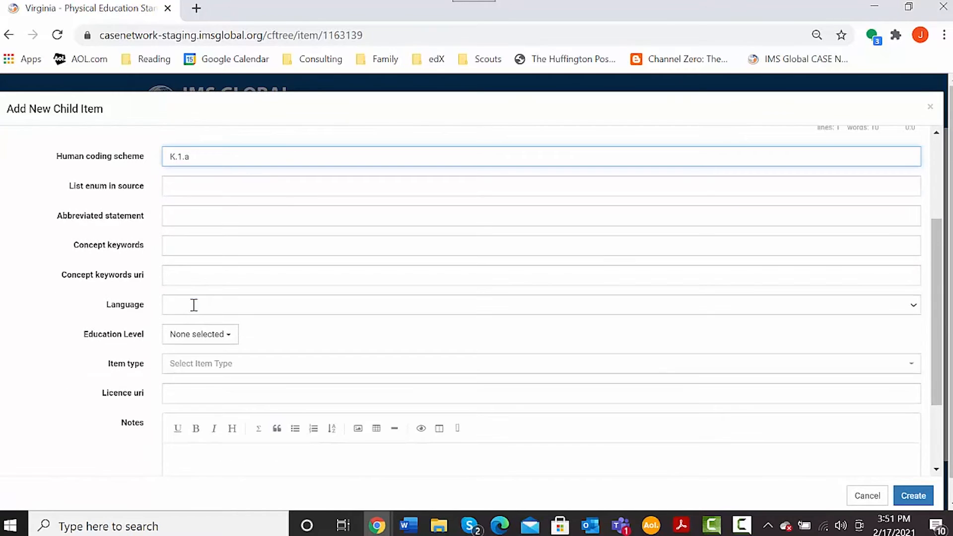
click(188, 311)
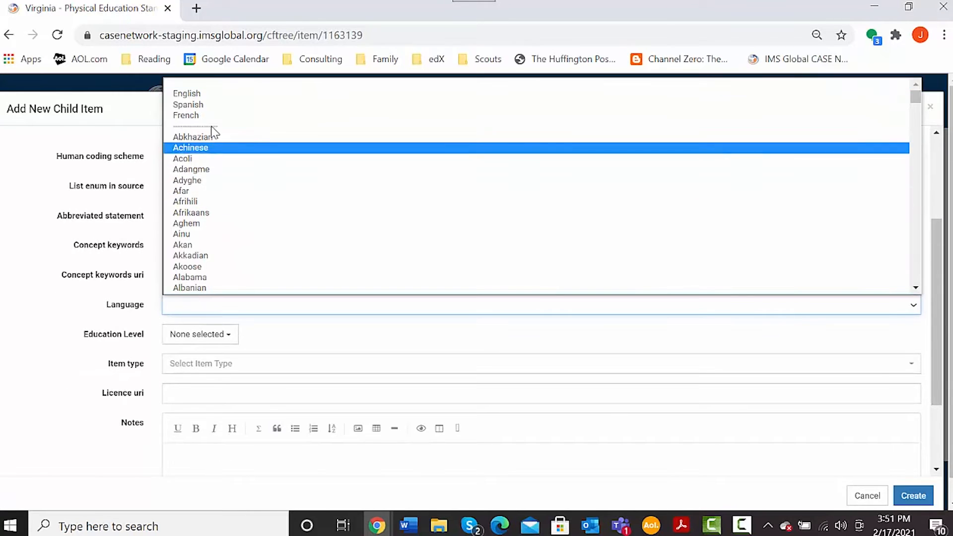
click(218, 94)
click(193, 335)
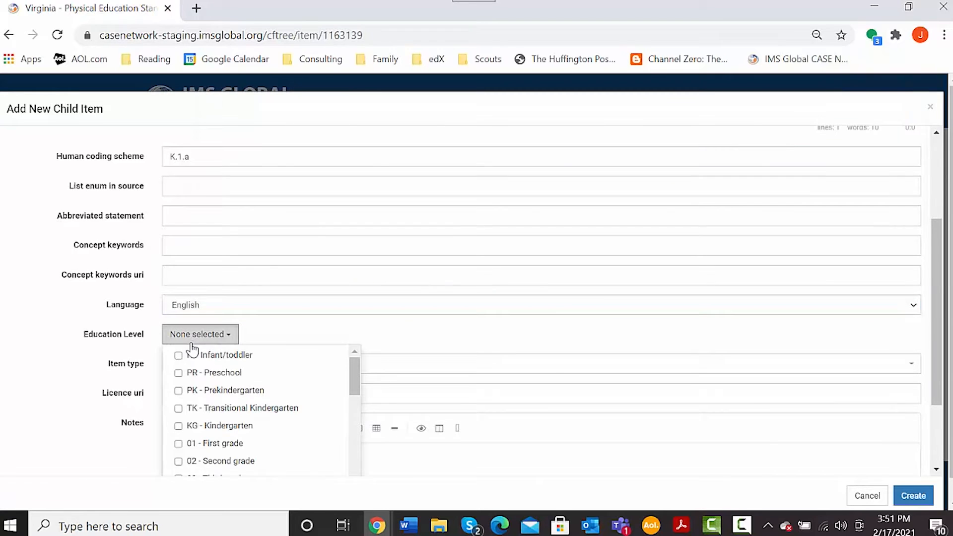
click(193, 425)
Set the K.1.a item's type to Standard and create the item under K.1
click(409, 368)
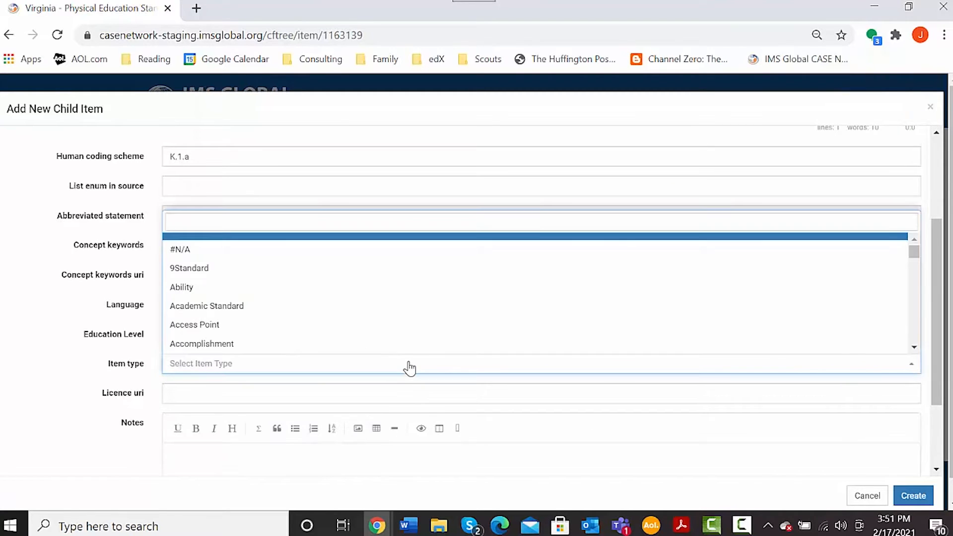
text(Standard)
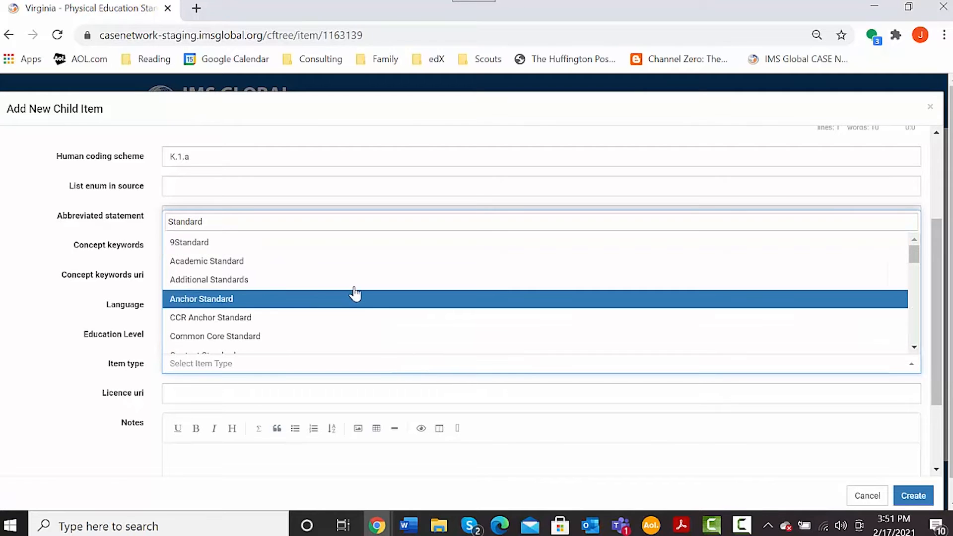
scroll(355, 292, down, 2)
scroll(355, 292, down, 10)
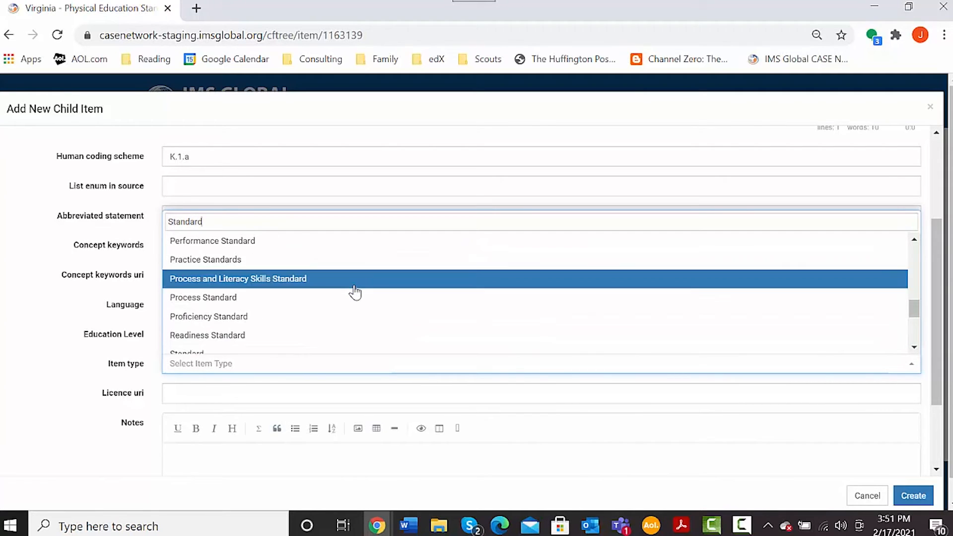
click(302, 279)
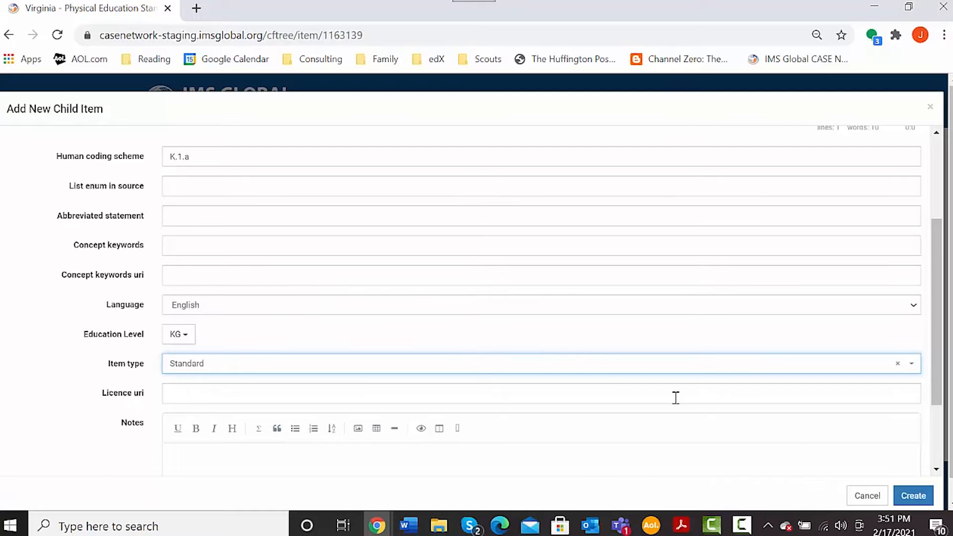
click(911, 496)
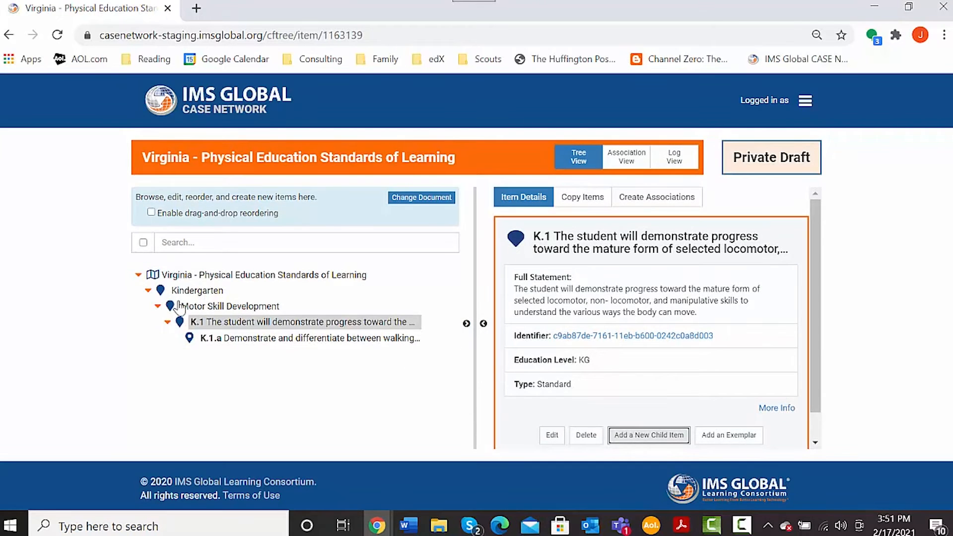
Start a new child item under K.1 and copy sub-standard b) from the Word document into its full statement, removing the "b)" prefix
click(257, 324)
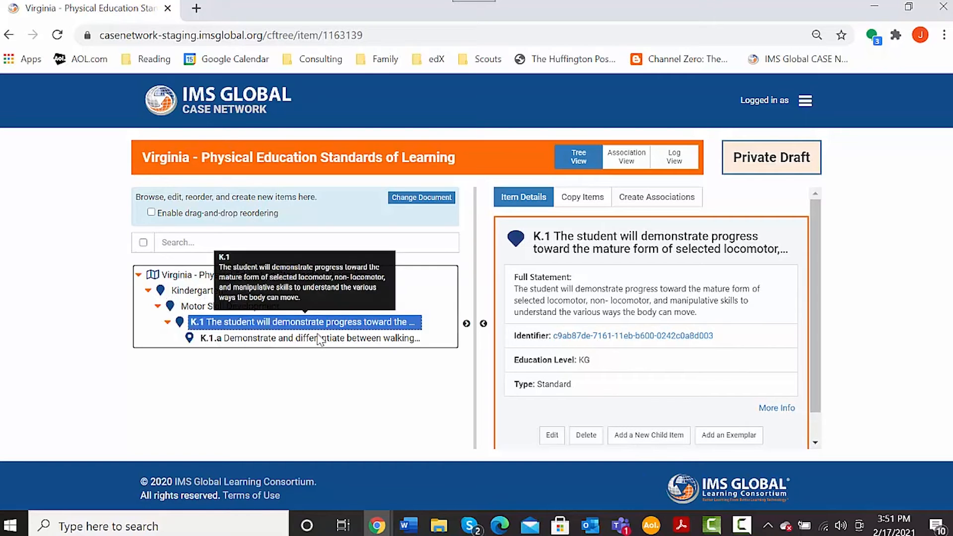
click(677, 434)
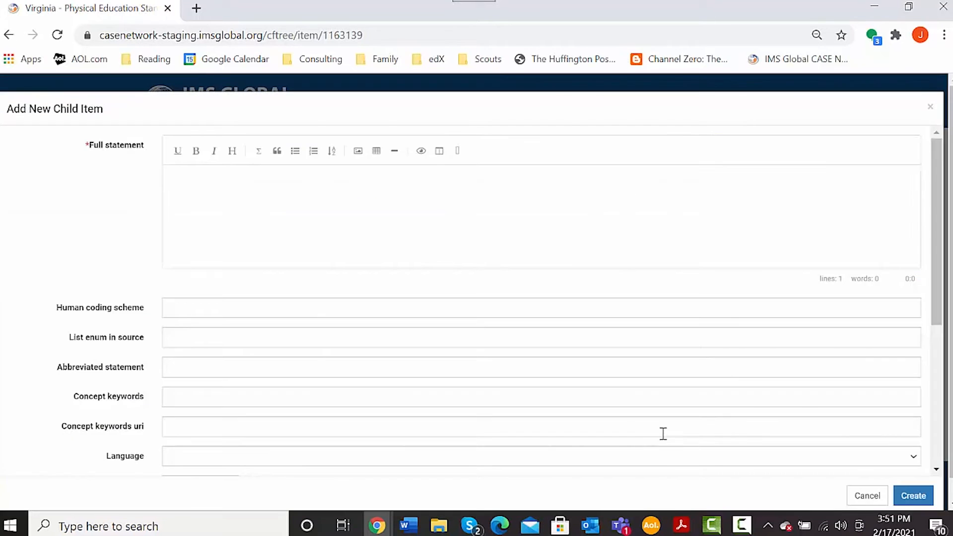
key(alt+Tab)
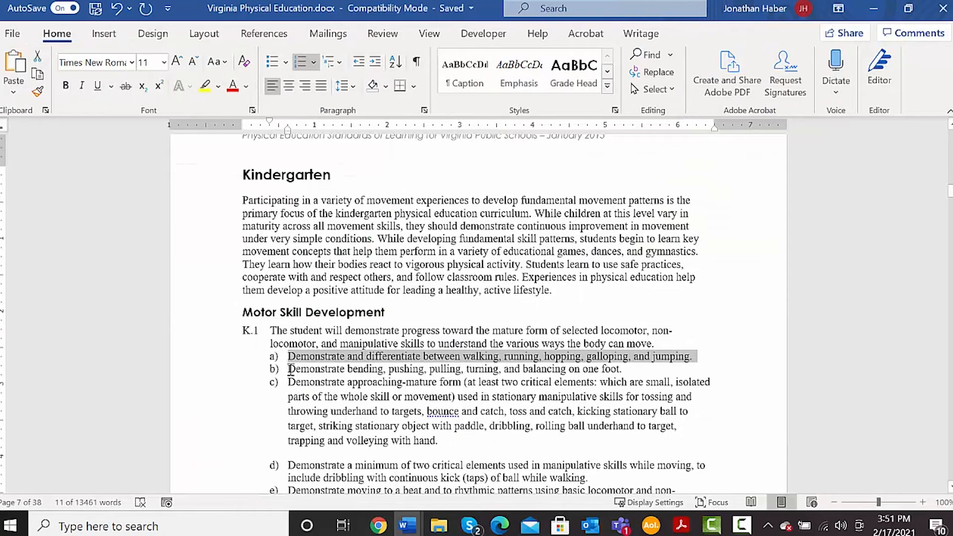
drag(291, 369, 665, 375)
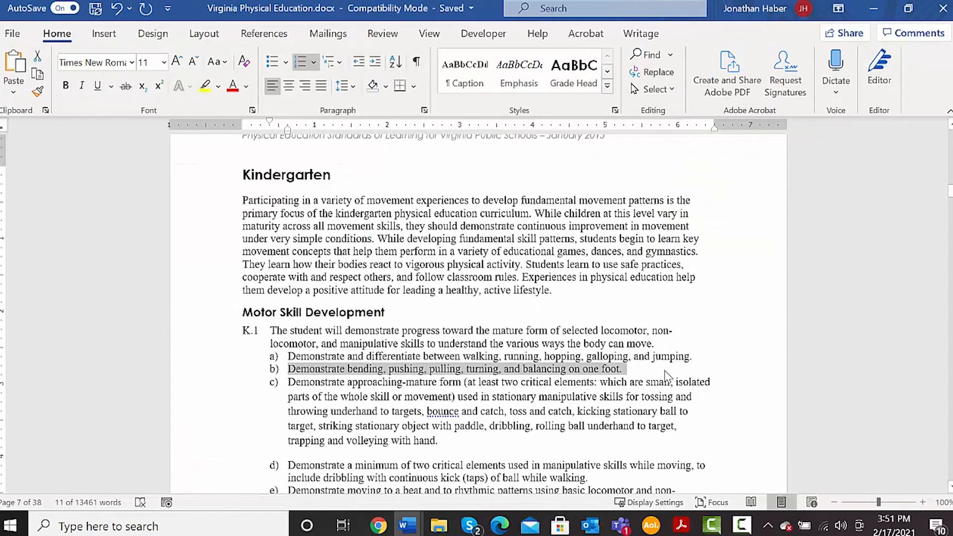
key(alt+Tab)
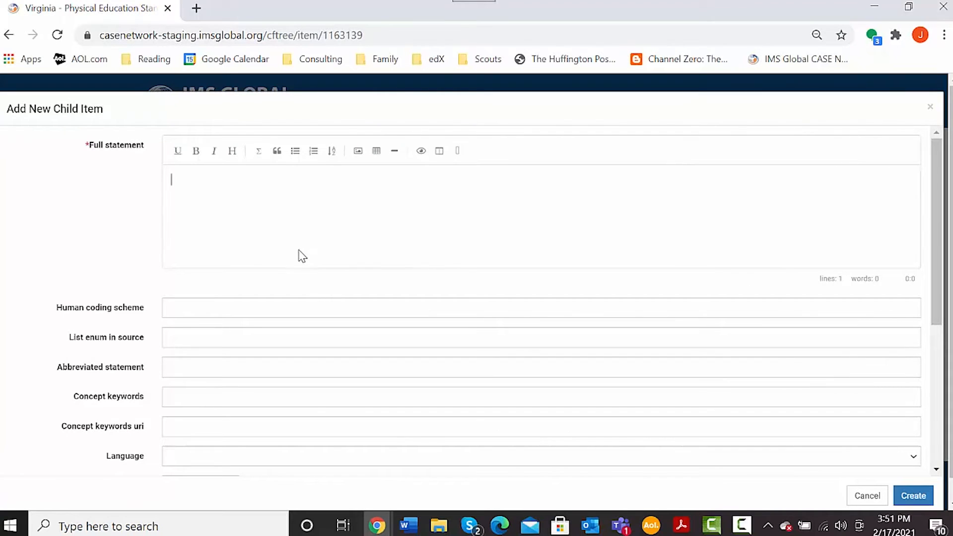
text(b) Demonstrate bending, pushing, pulling, turning, and balancing on one foot.)
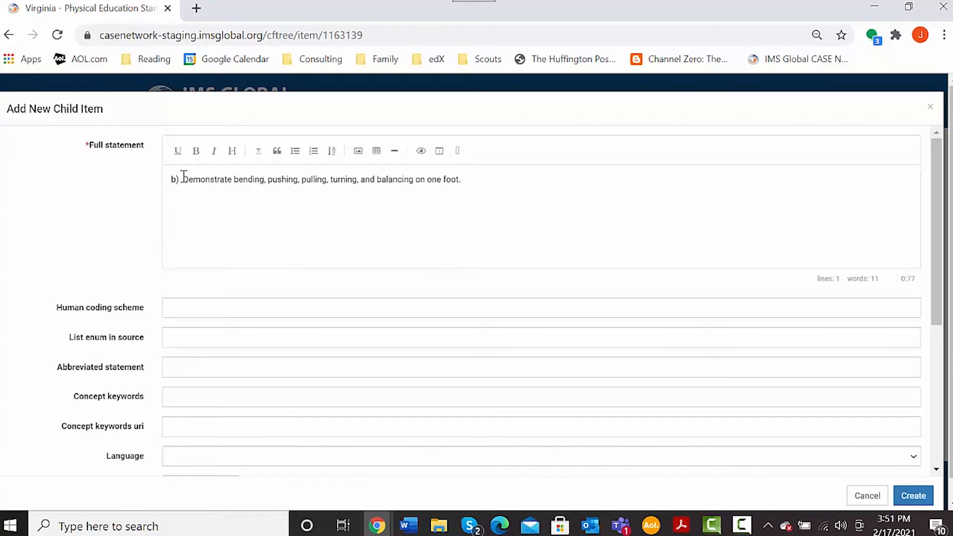
drag(184, 178, 164, 180)
key(BackSpace)
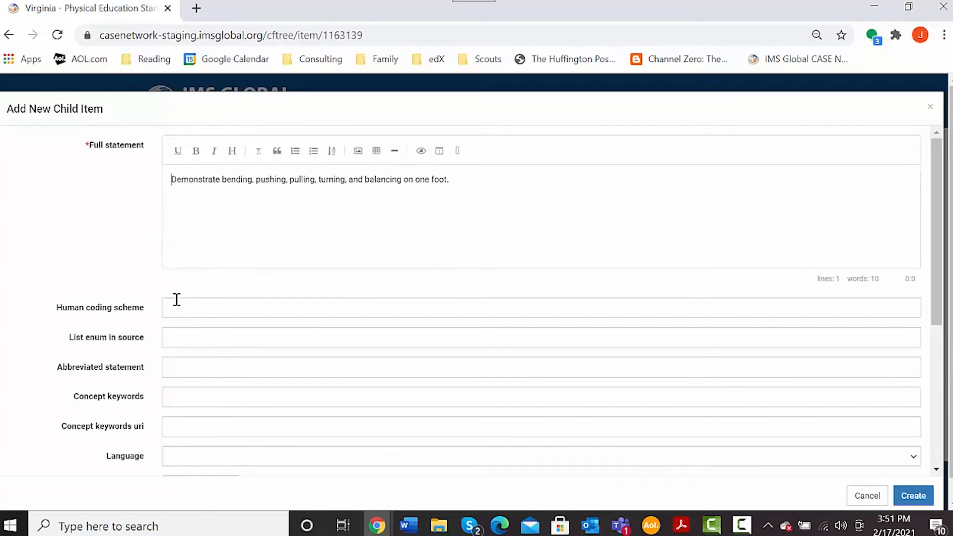
Set the new child item's human coding scheme to K.1.b
click(178, 306)
text(K.)
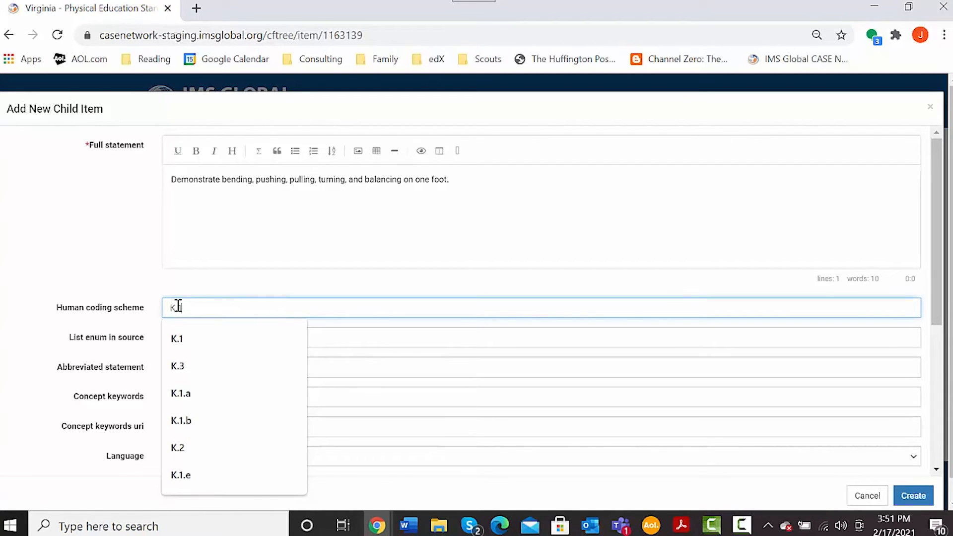
text(1.b)
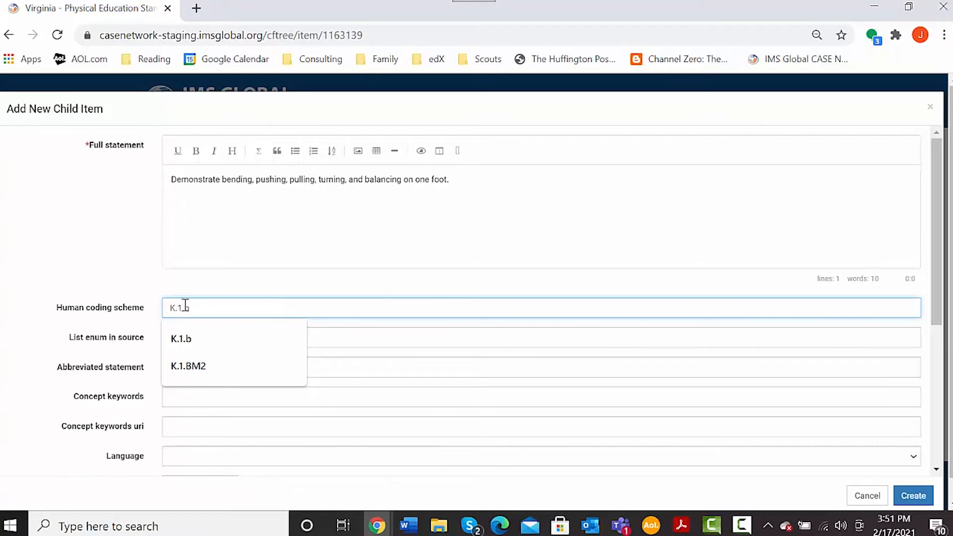
click(248, 282)
Set the K.1.b item's language to English and its education level to KG - Kindergarten
scroll(237, 298, down, 3)
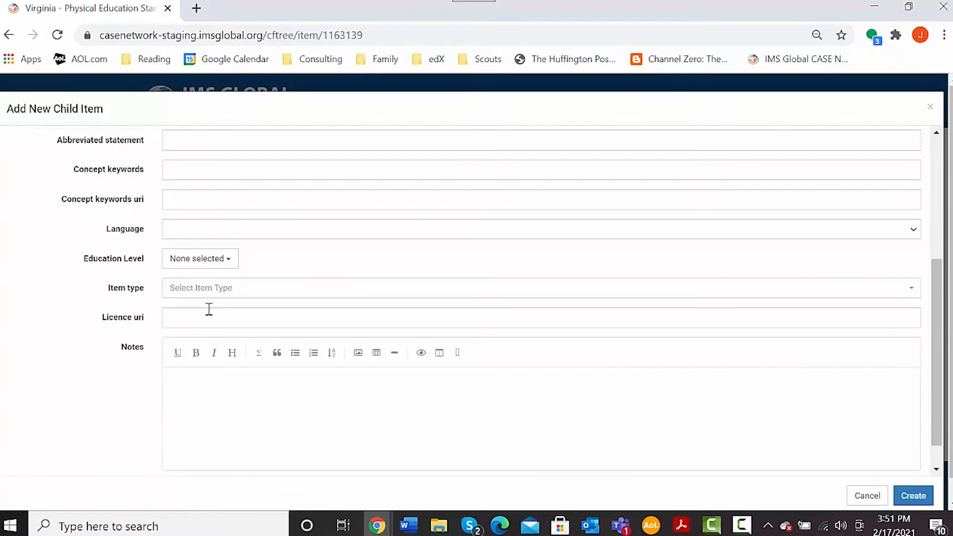
click(182, 232)
click(191, 251)
click(195, 259)
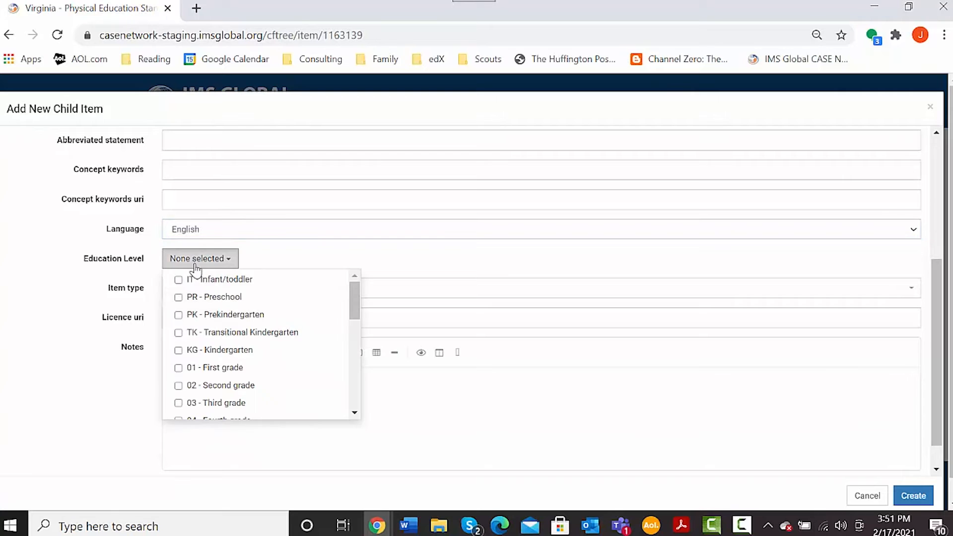
click(218, 351)
Set the K.1.b item's type to Standard and create the item under K.1
click(411, 294)
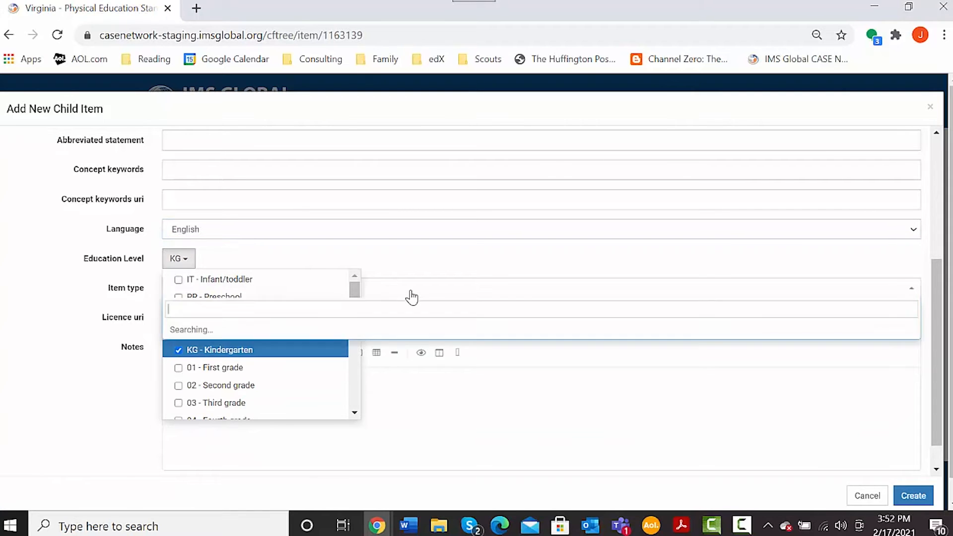
text(Standard)
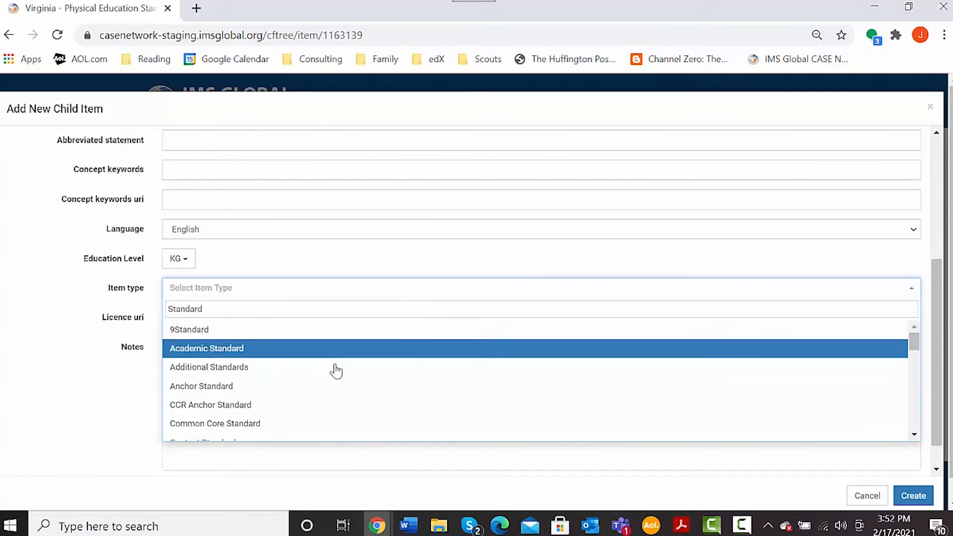
scroll(330, 377, down, 5)
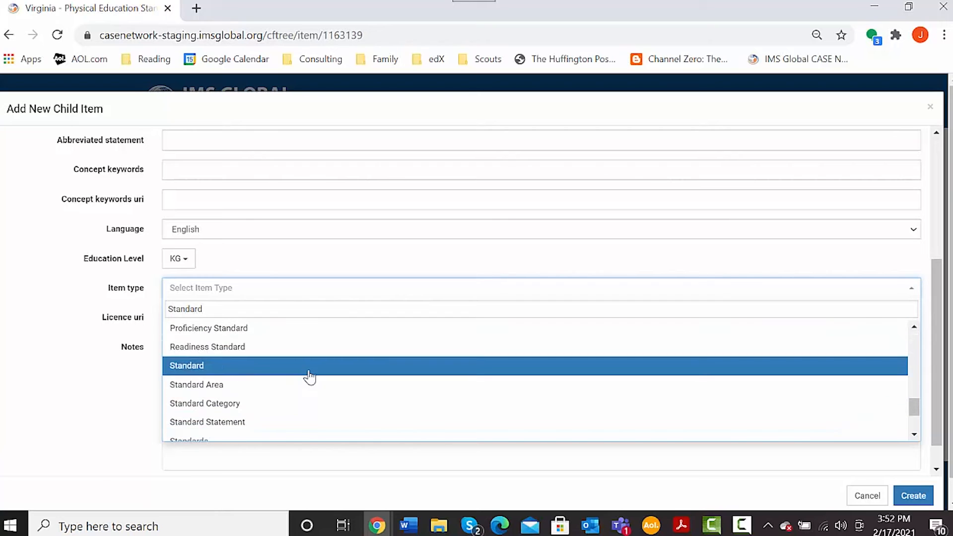
click(309, 368)
click(901, 496)
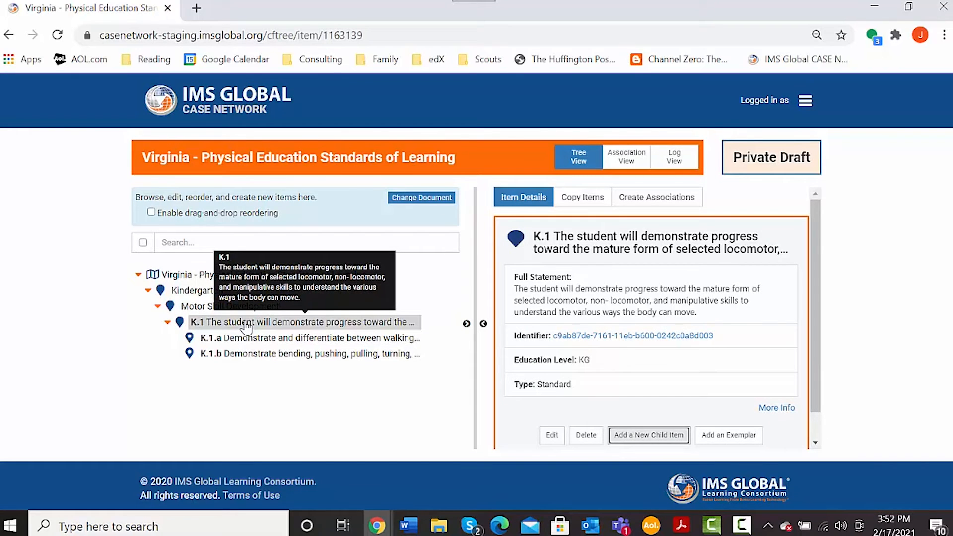
Switch to the Word document and remove the list lettering from K.1 sub-standards a) through k)
key(alt+Tab)
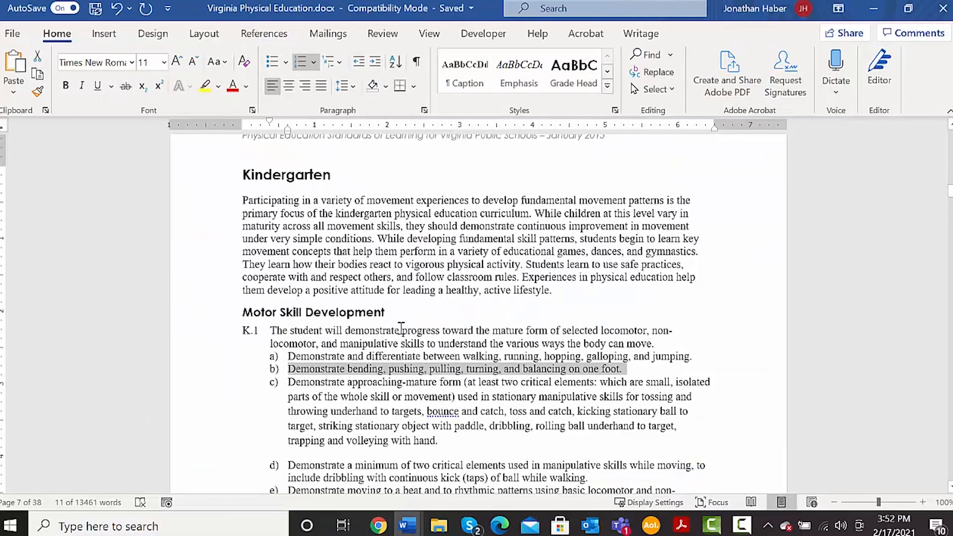
scroll(401, 329, down, 3)
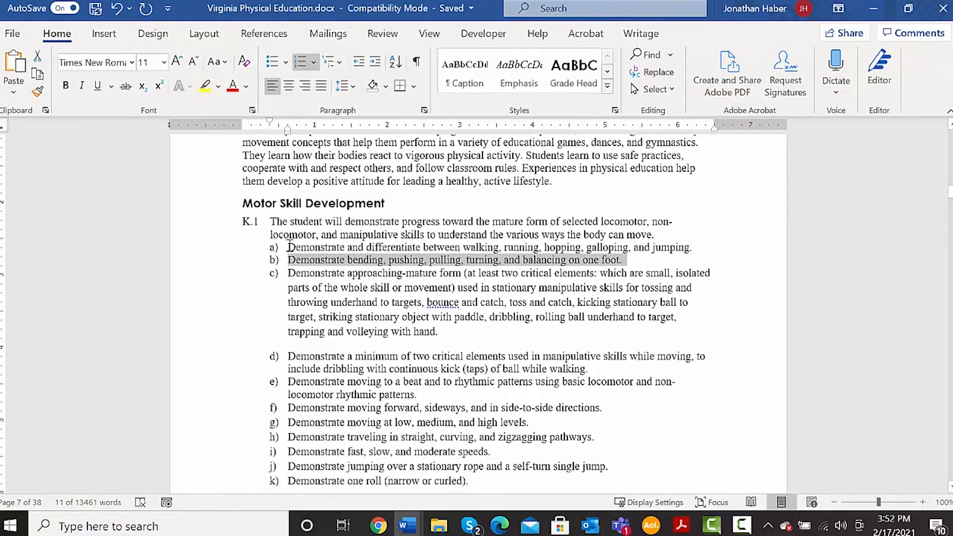
drag(289, 247, 474, 411)
scroll(439, 302, up, 2)
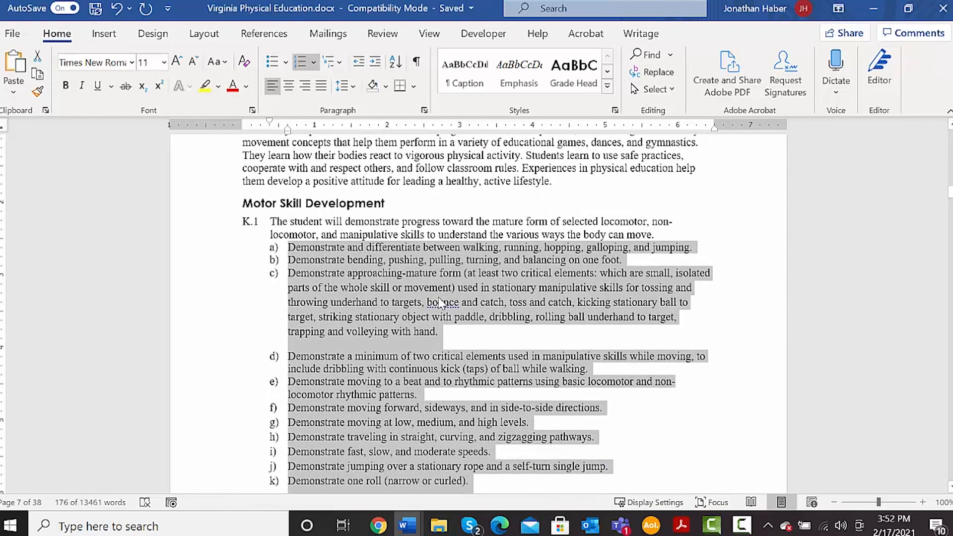
click(301, 66)
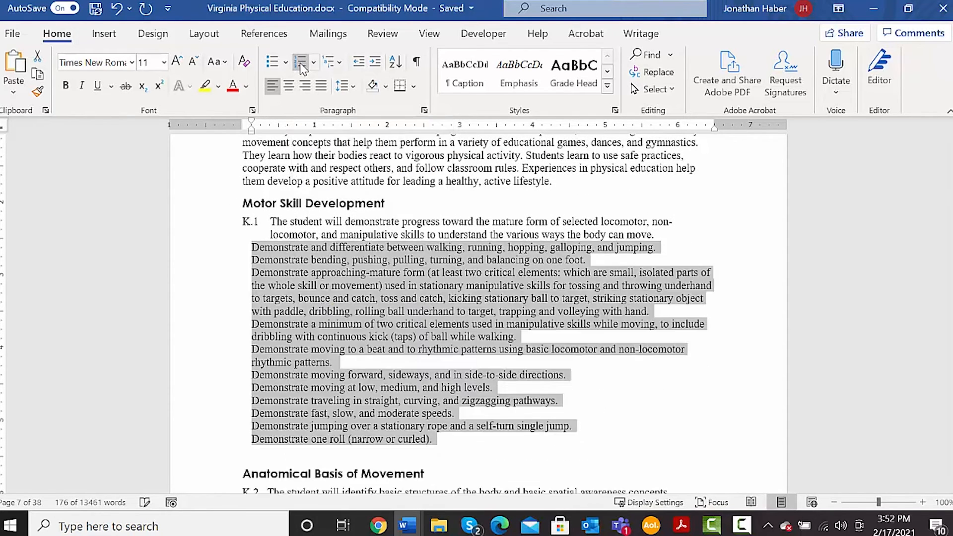
click(304, 312)
Copy K.1's third sub-standard from Word into a new child item's full statement under K.1 and set its human coding scheme to K.1.c
drag(252, 272, 652, 313)
key(ctrl+c)
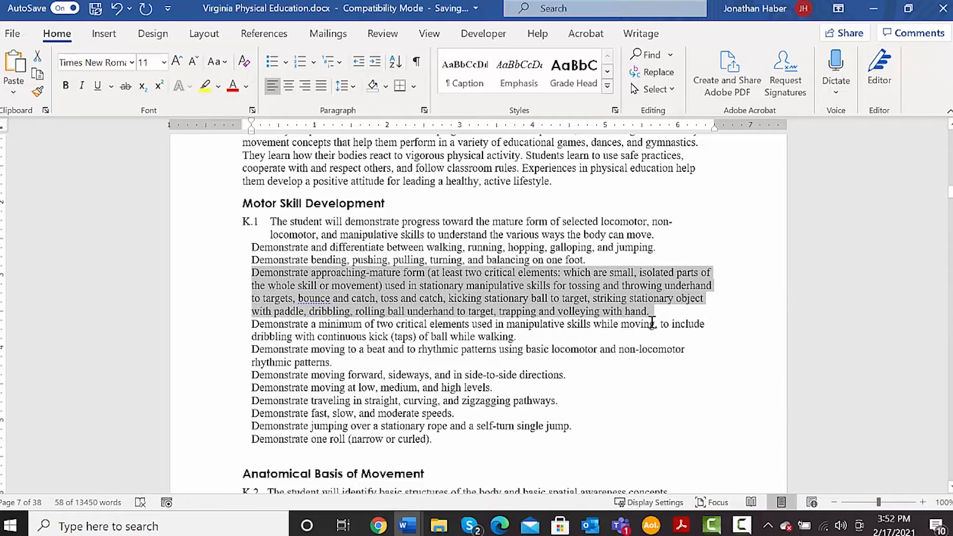
click(634, 326)
key(alt+Tab)
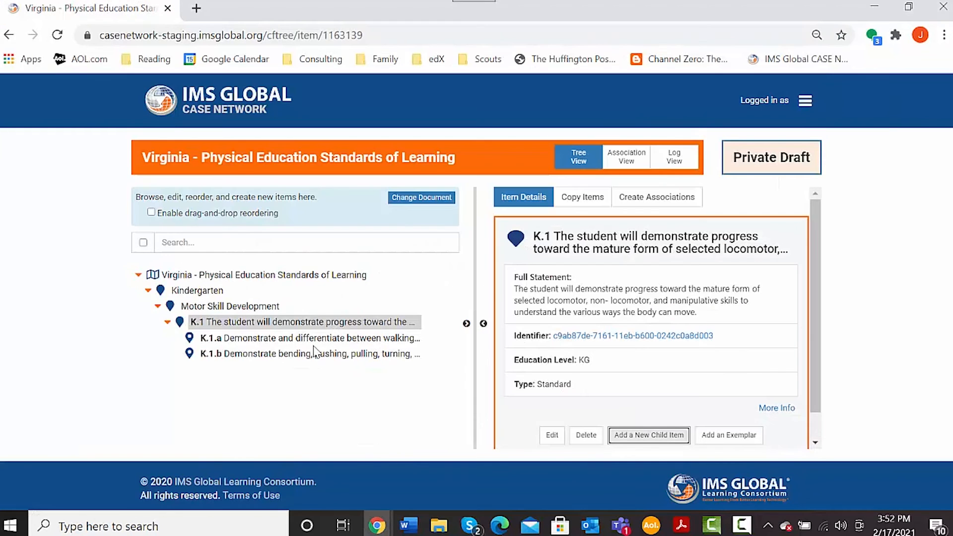
click(643, 433)
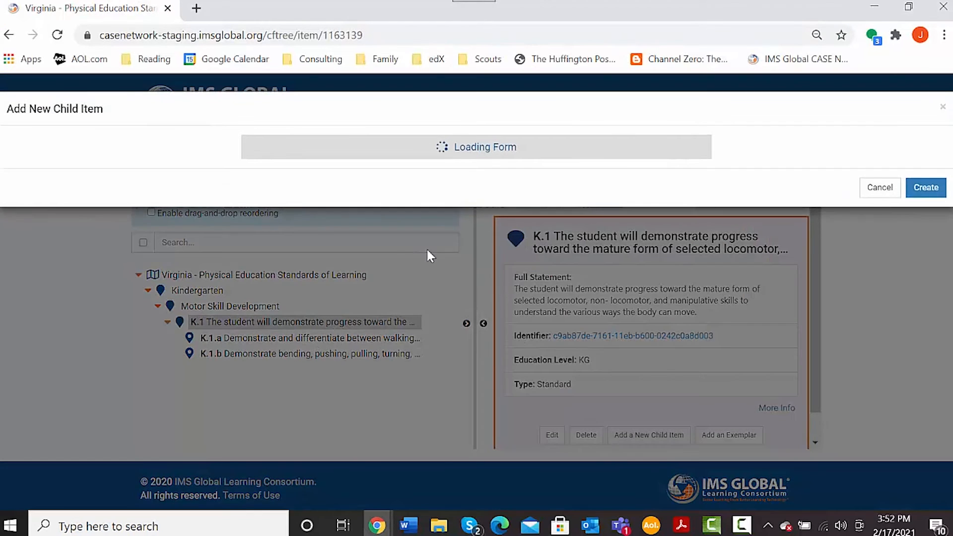
key(ctrl+v)
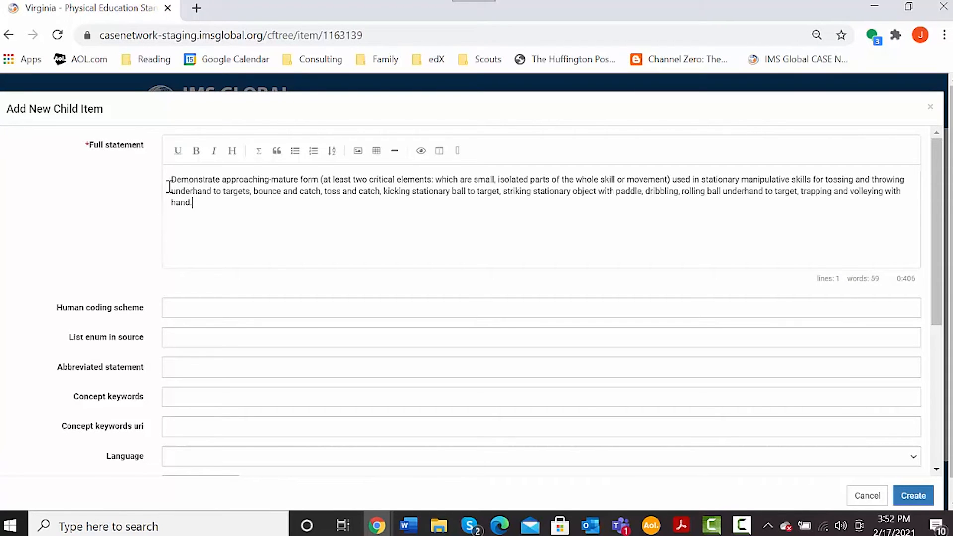
click(175, 304)
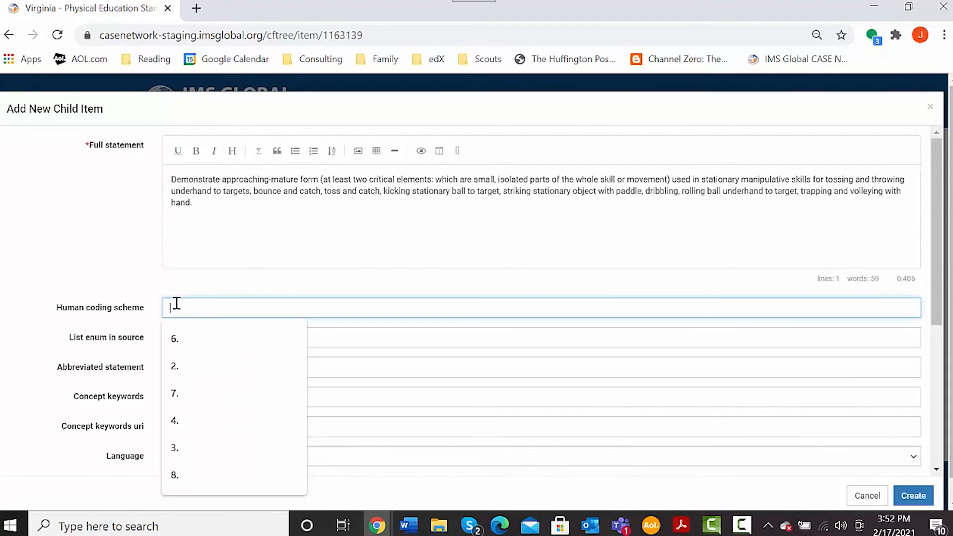
text(K.1.c)
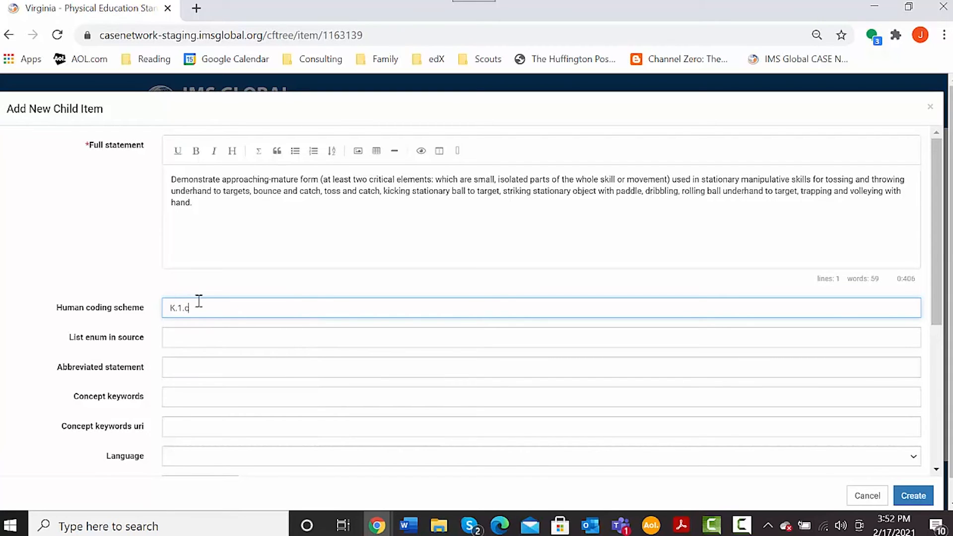
Set the K.1.c item's language to English and its education level to KG - Kindergarten
scroll(198, 301, down, 3)
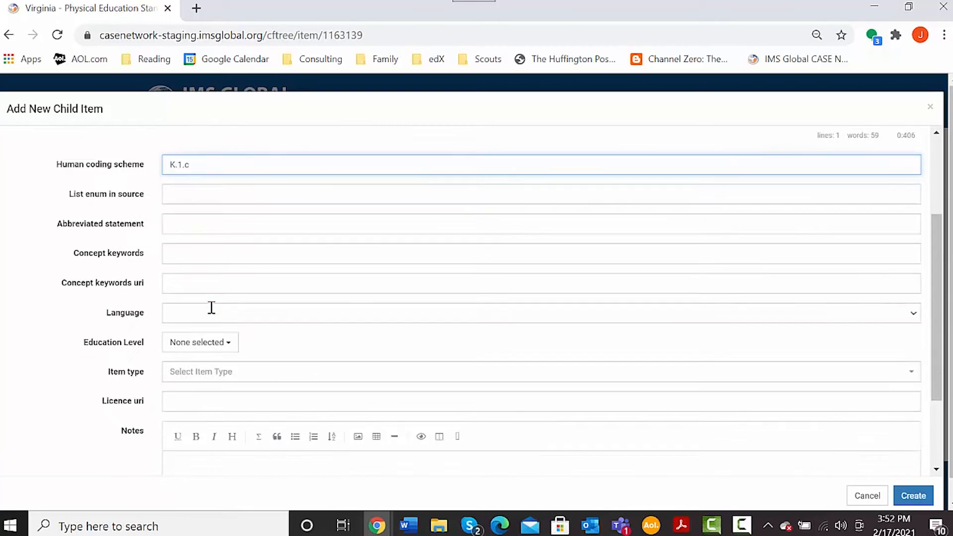
click(175, 312)
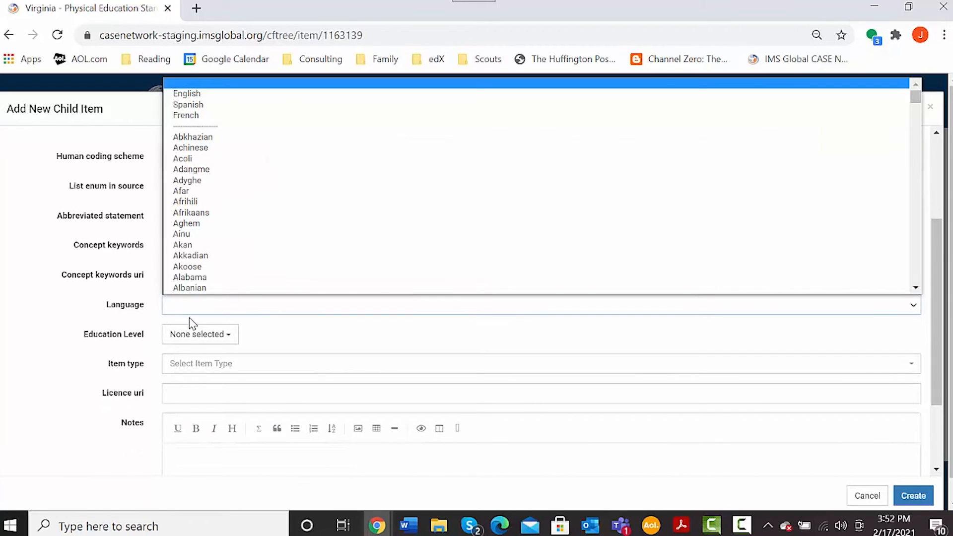
click(238, 94)
click(206, 335)
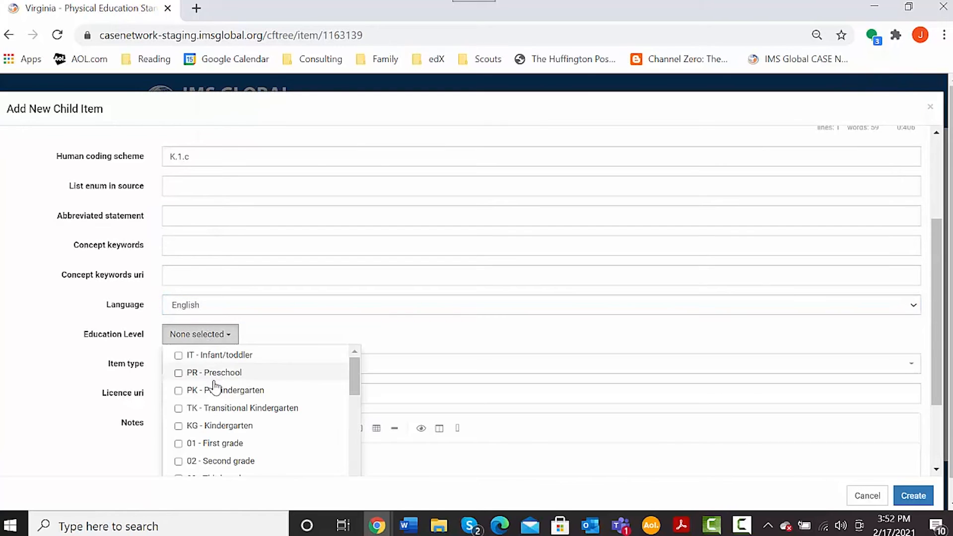
click(196, 426)
Set the K.1.c item's type to Standard and create the item under K.1
click(389, 368)
scroll(285, 297, down, 1)
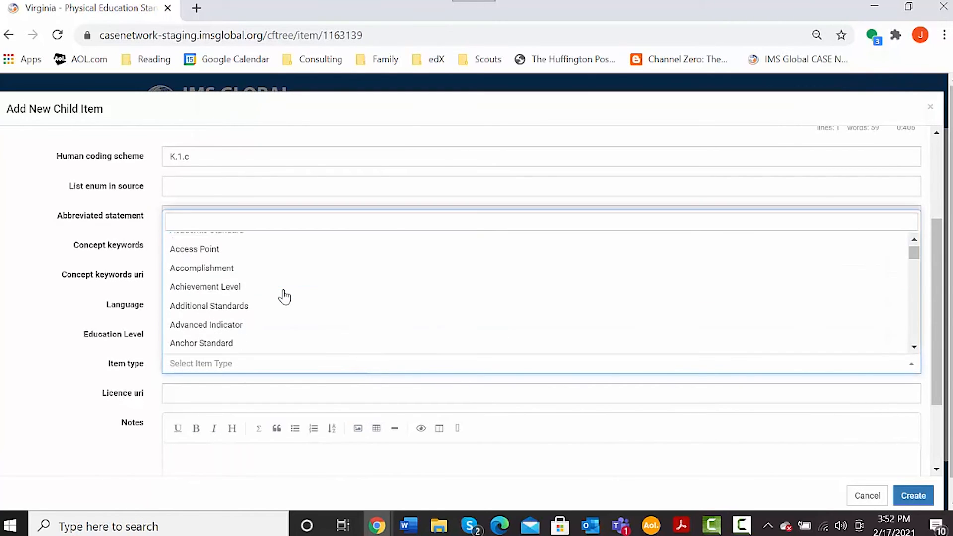
text(Standard)
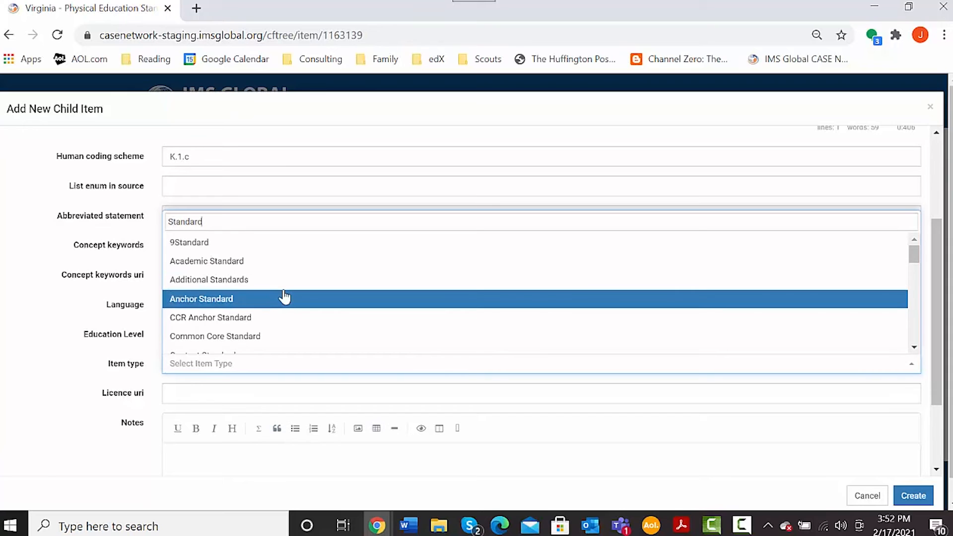
scroll(285, 296, down, 6)
scroll(285, 296, up, 2)
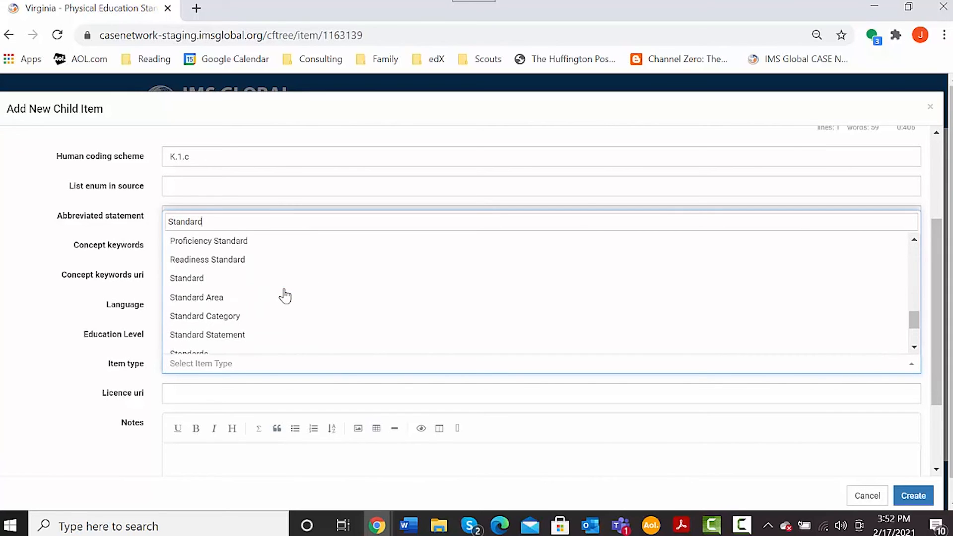
click(255, 283)
click(904, 497)
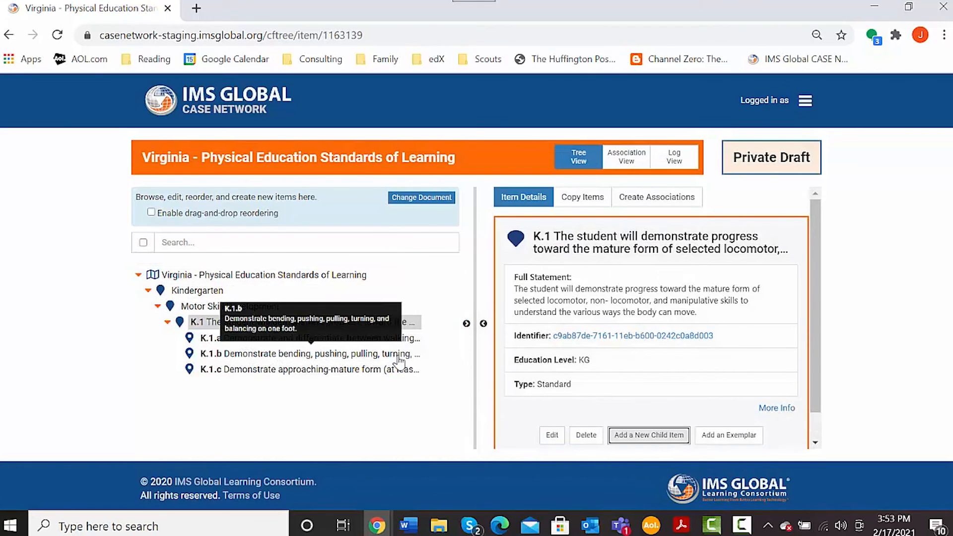
Review the remaining K.1 sub-standards and the Kindergarten strands below them in the Word document, comparing them with the framework's item tree
key(alt+Tab)
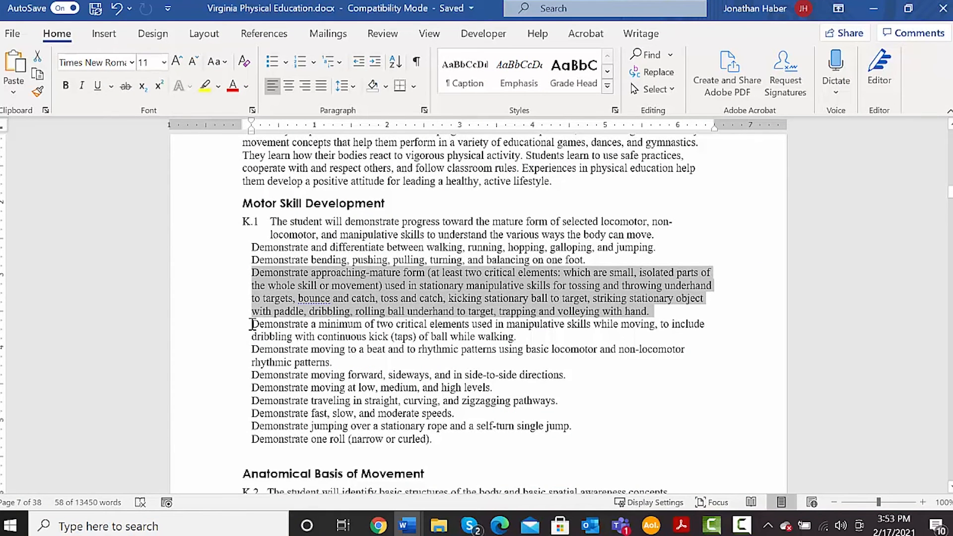
drag(253, 326, 474, 349)
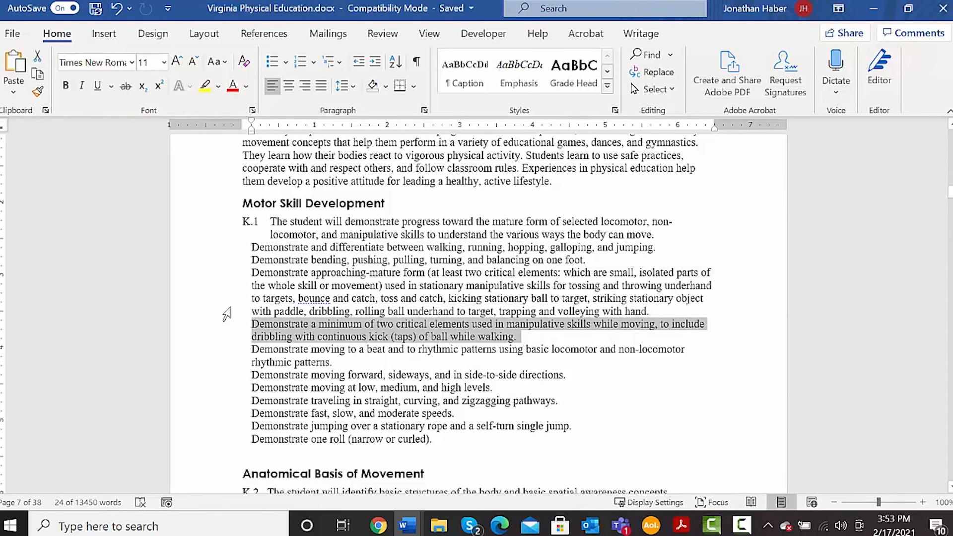
click(334, 333)
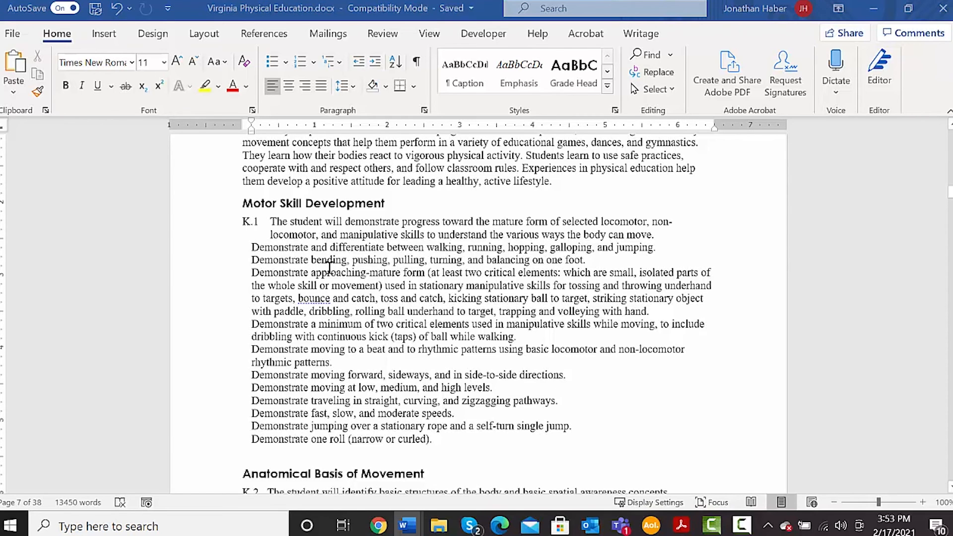
key(alt+Tab)
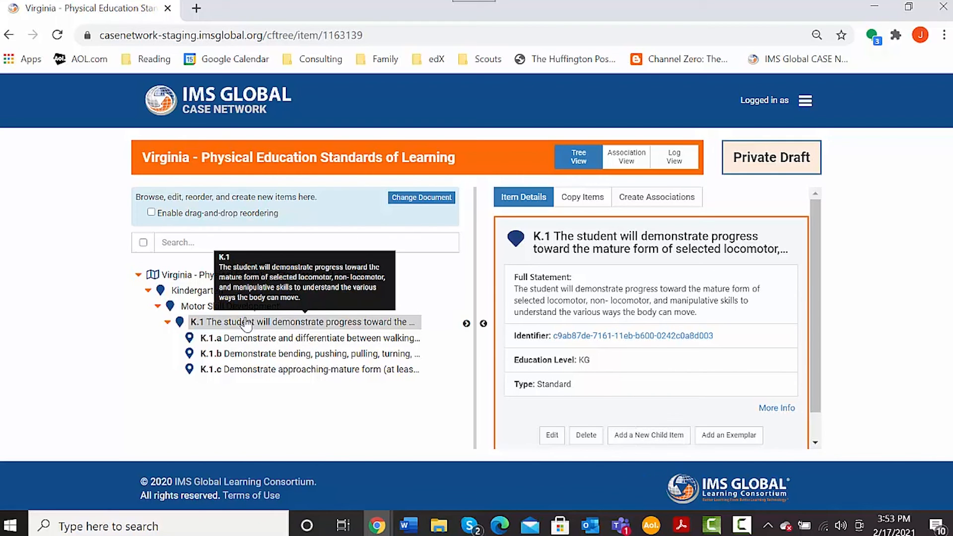
key(alt+Tab)
scroll(403, 255, down, 3)
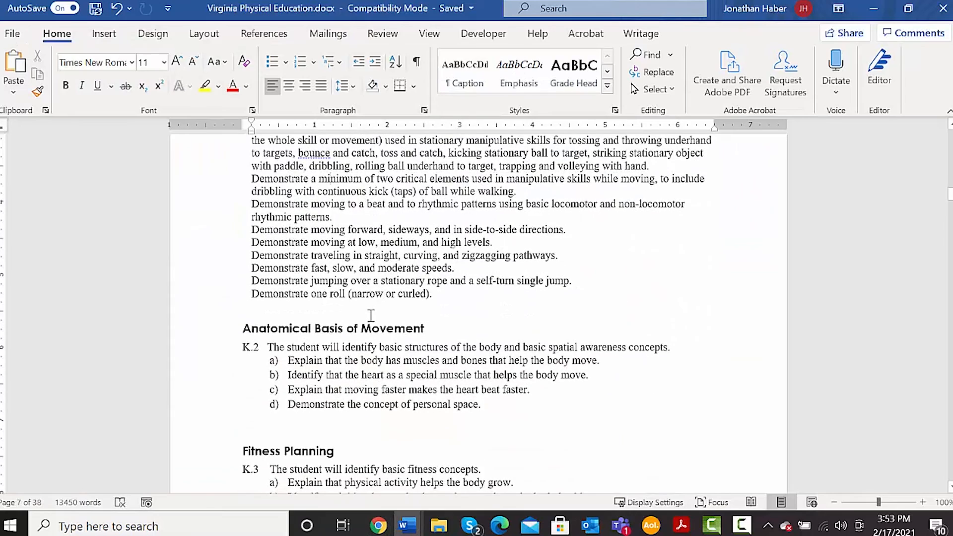
scroll(370, 316, up, 2)
key(alt+Tab)
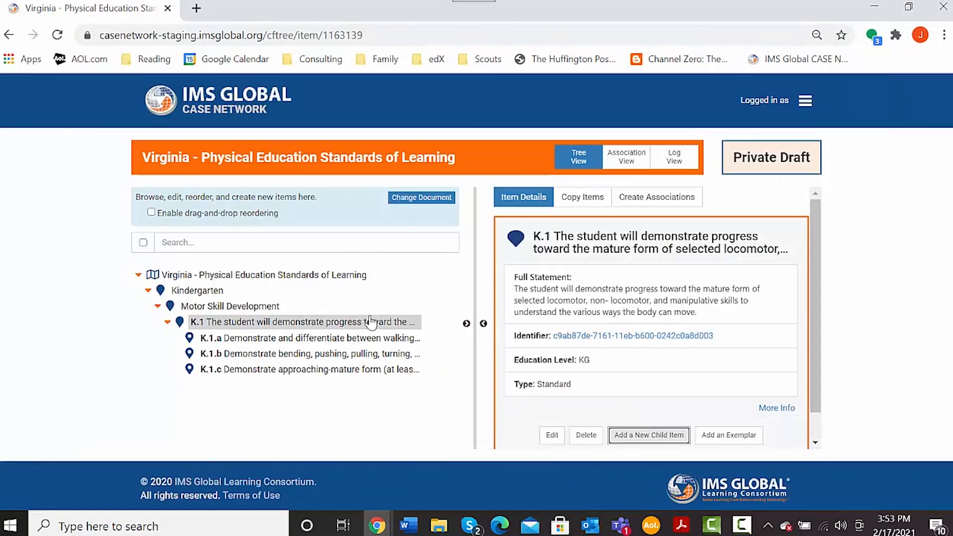